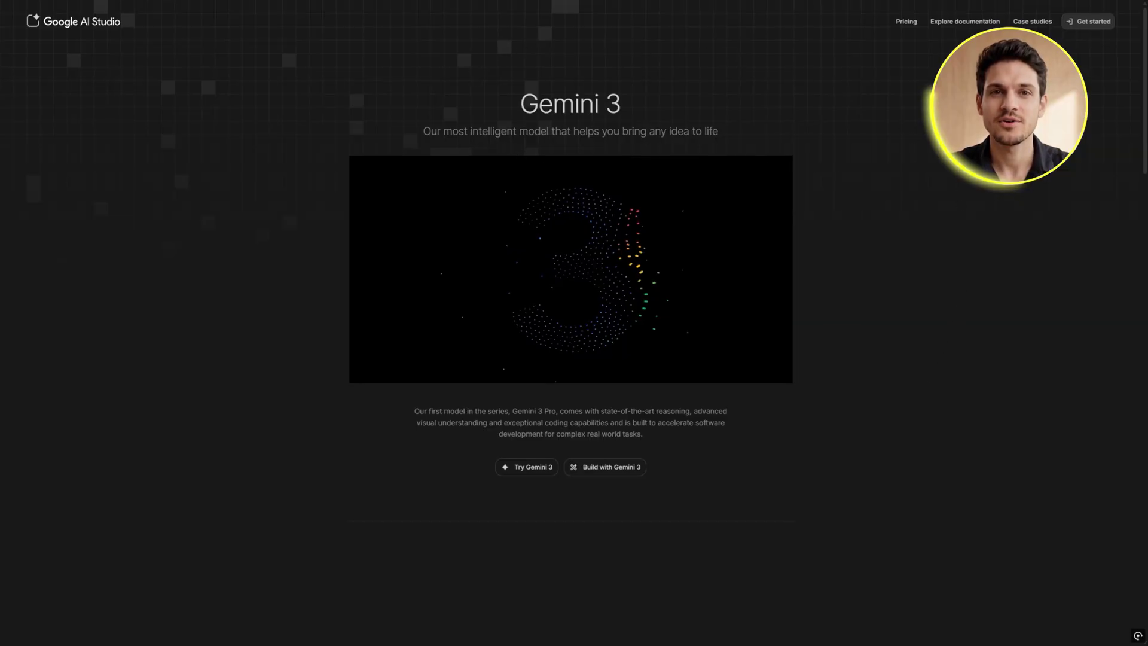
Scroll down the AI Studio overview page toward a new Gemini chat.
scroll(578, 157, "down", 5)
scroll(574, 323, "down", 6)
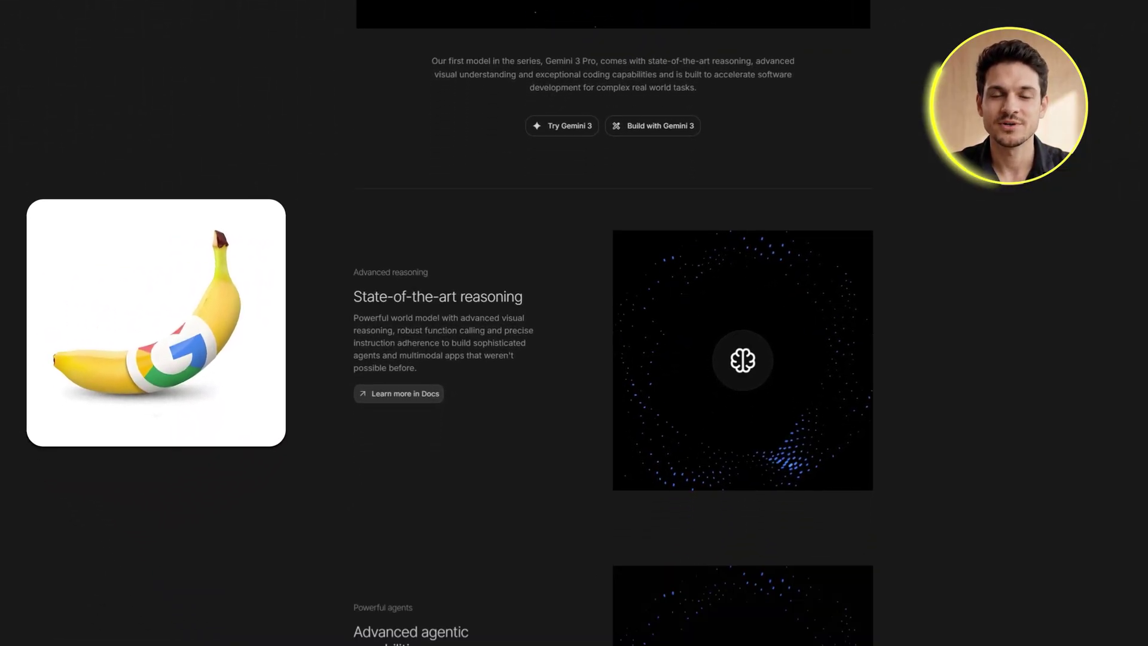
scroll(574, 323, "down", 6)
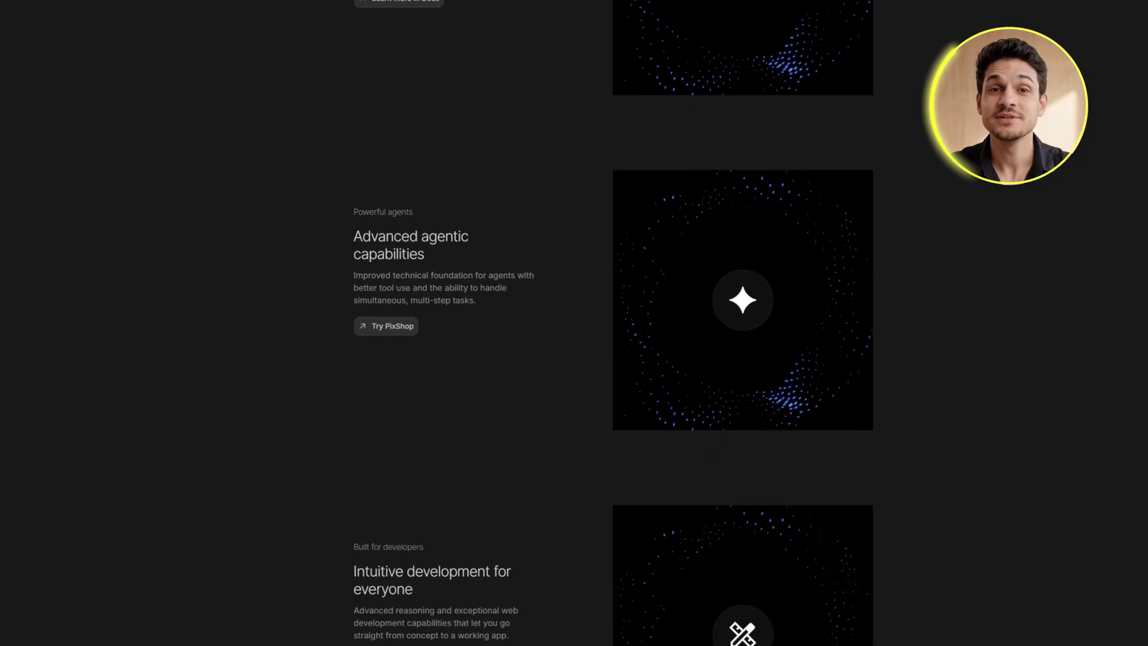
scroll(1047, 175, "down", 7)
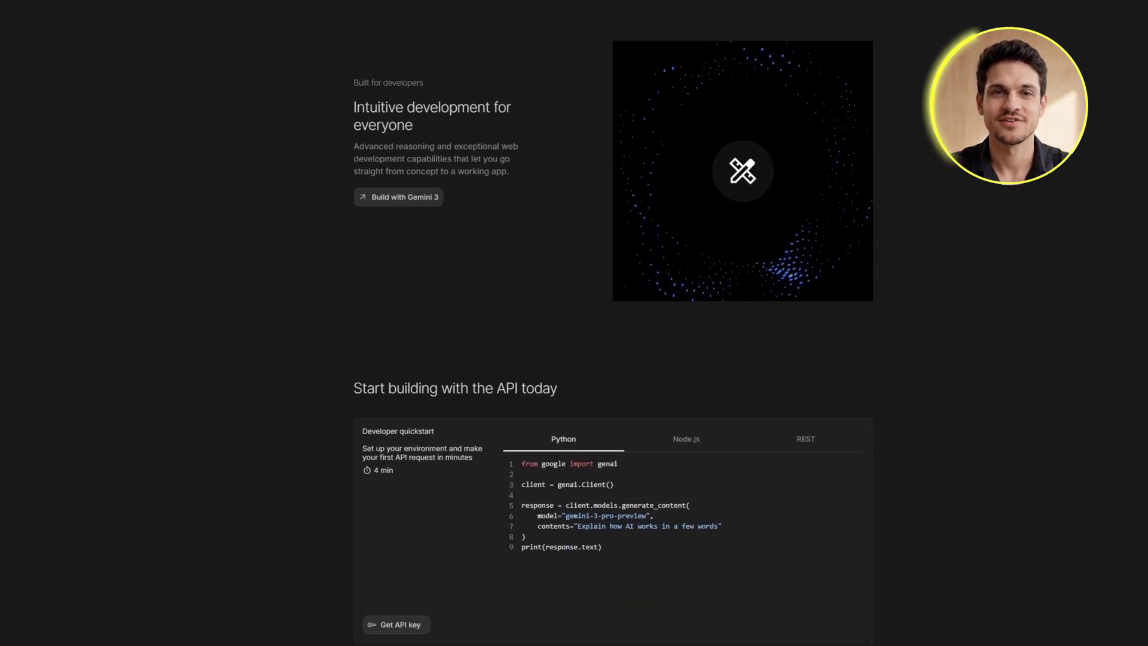
scroll(1047, 175, "down", 7)
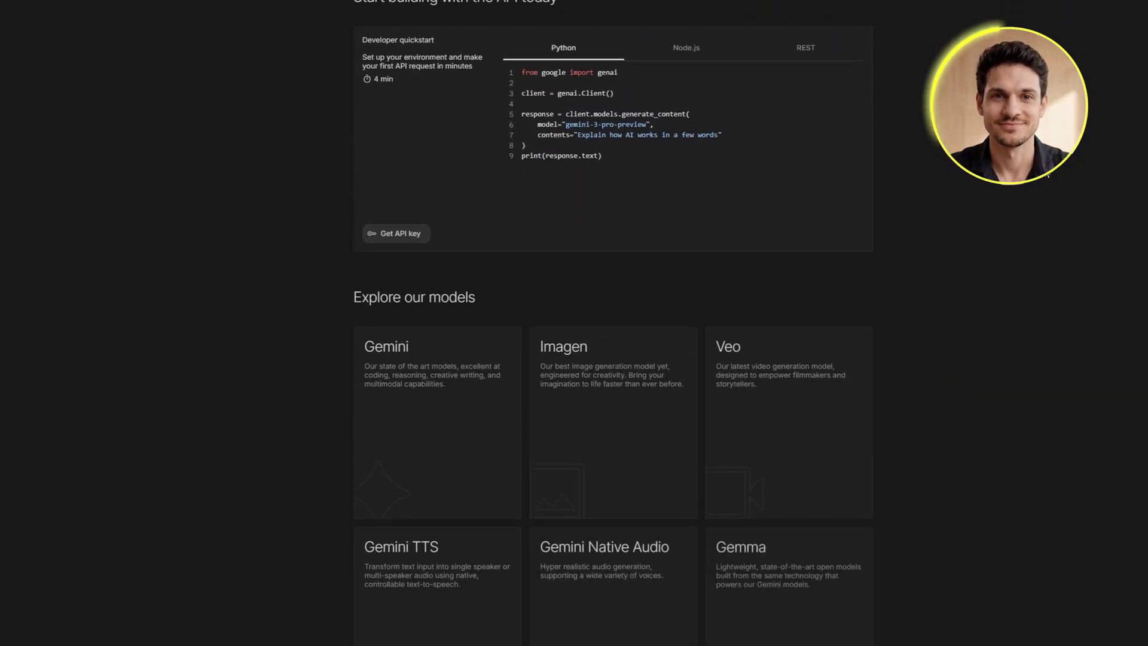
scroll(1046, 174, "down", 3)
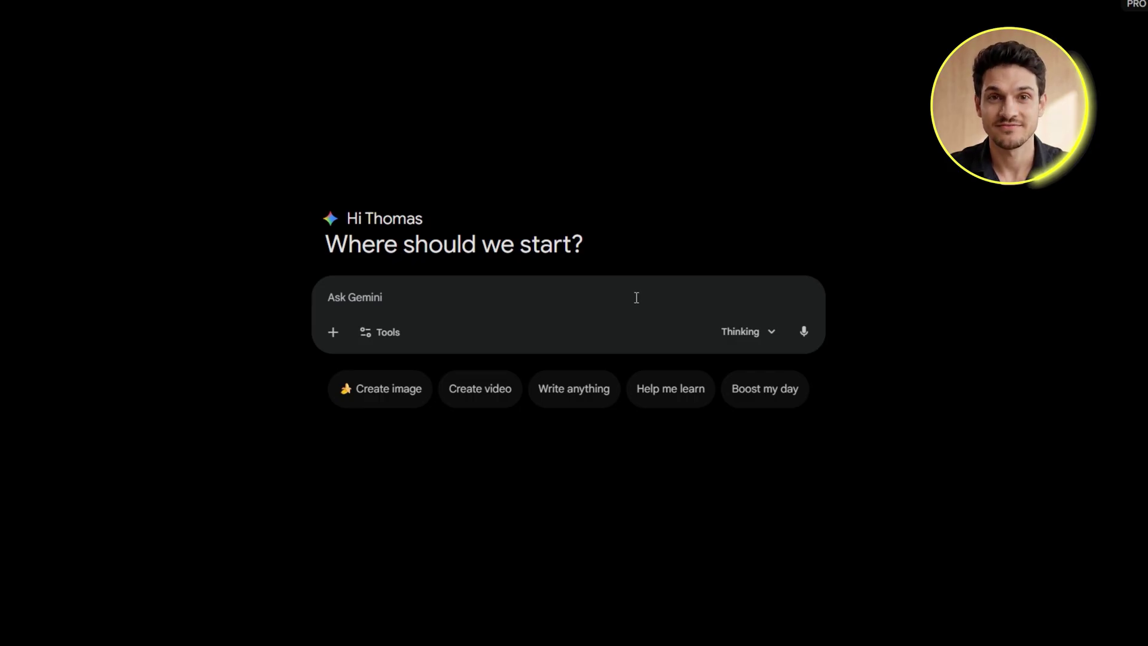
Ask Gemini for the top 5 AI tools every content creator should use in 2025.
type("Create a list ")
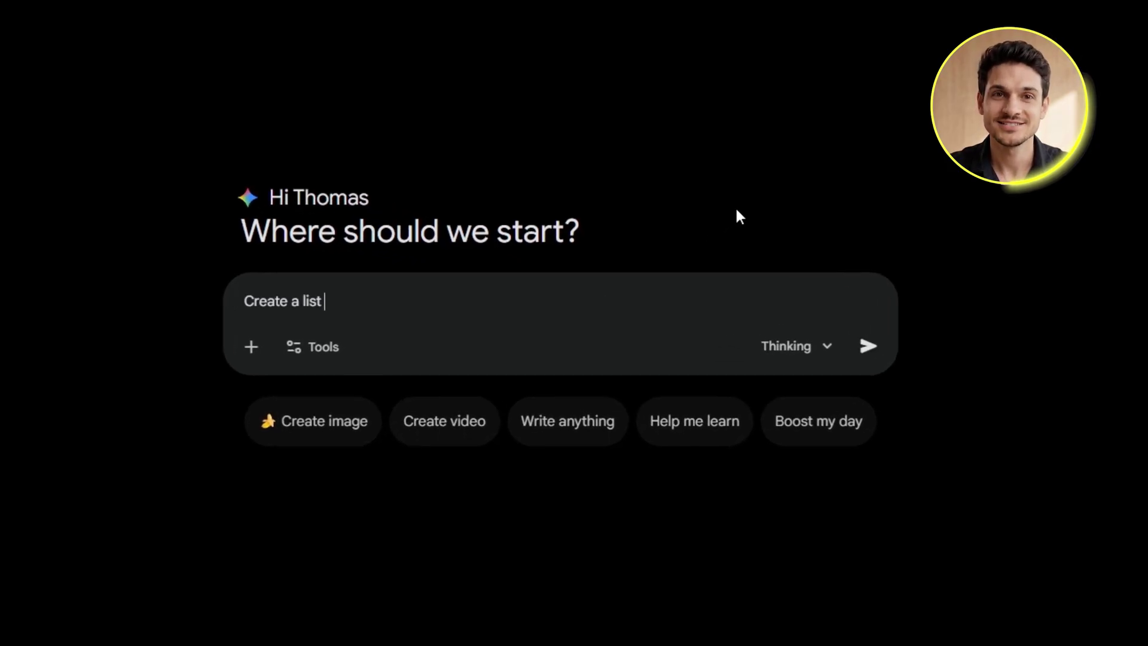
type("of the top 5 AI tools every con")
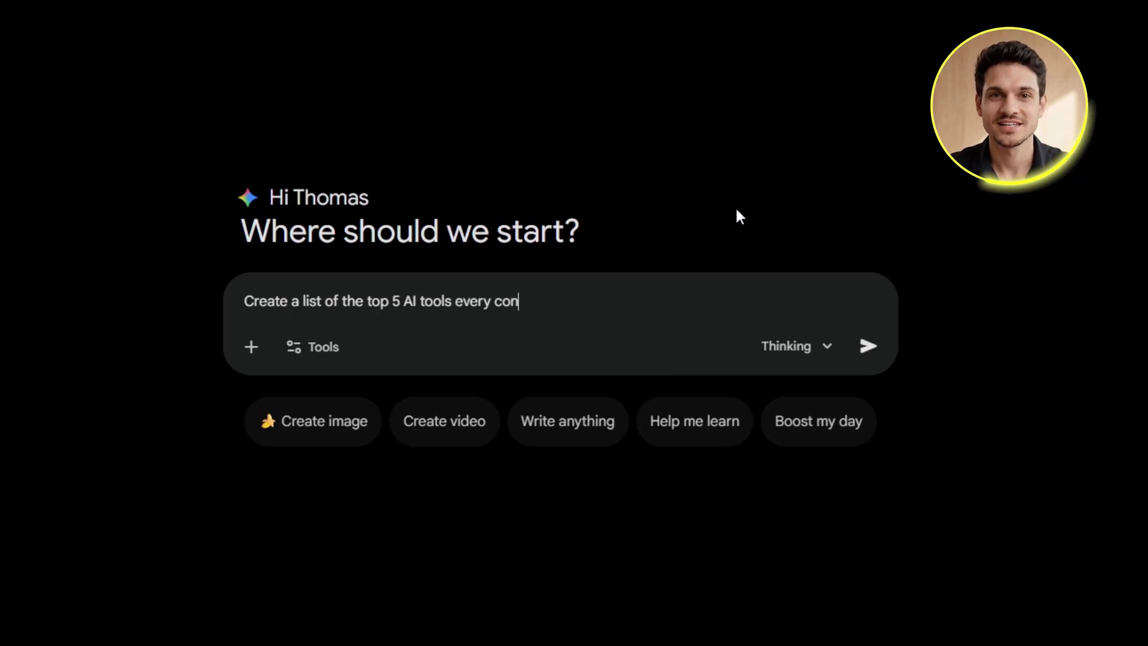
type("tent creator should use in 2025, with a ")
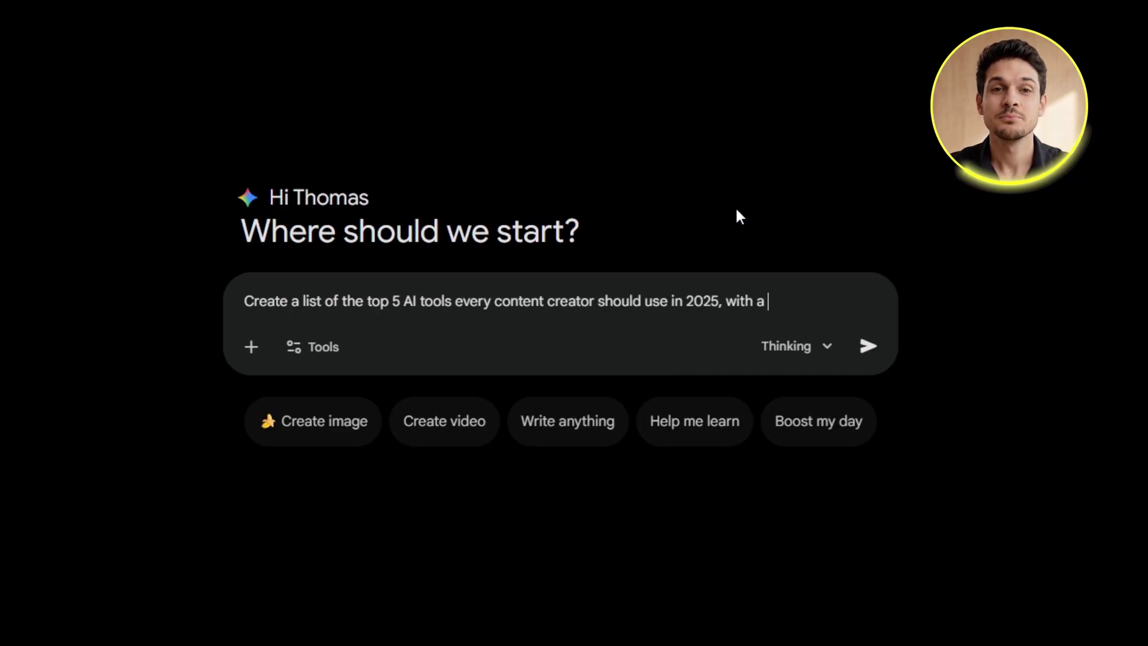
type("brief description of what each tools does")
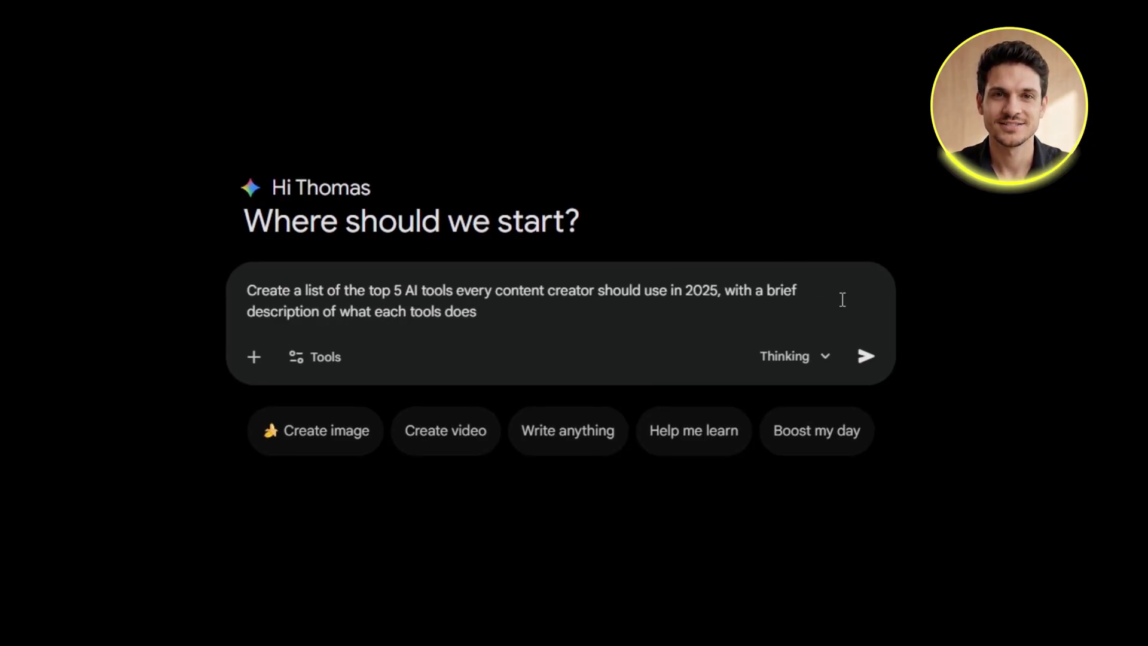
left_click(868, 357)
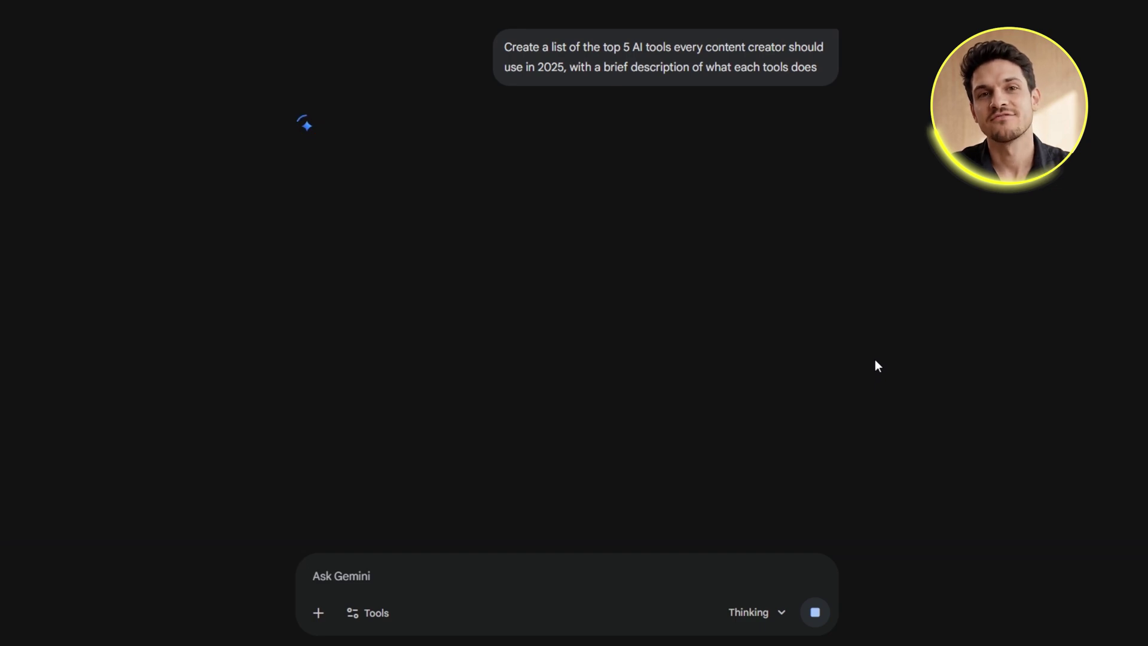
Scroll through the reply's five tool sections, ChatGPT to ElevenLabs, down to the Next Step.
scroll(488, 295, "down", 5)
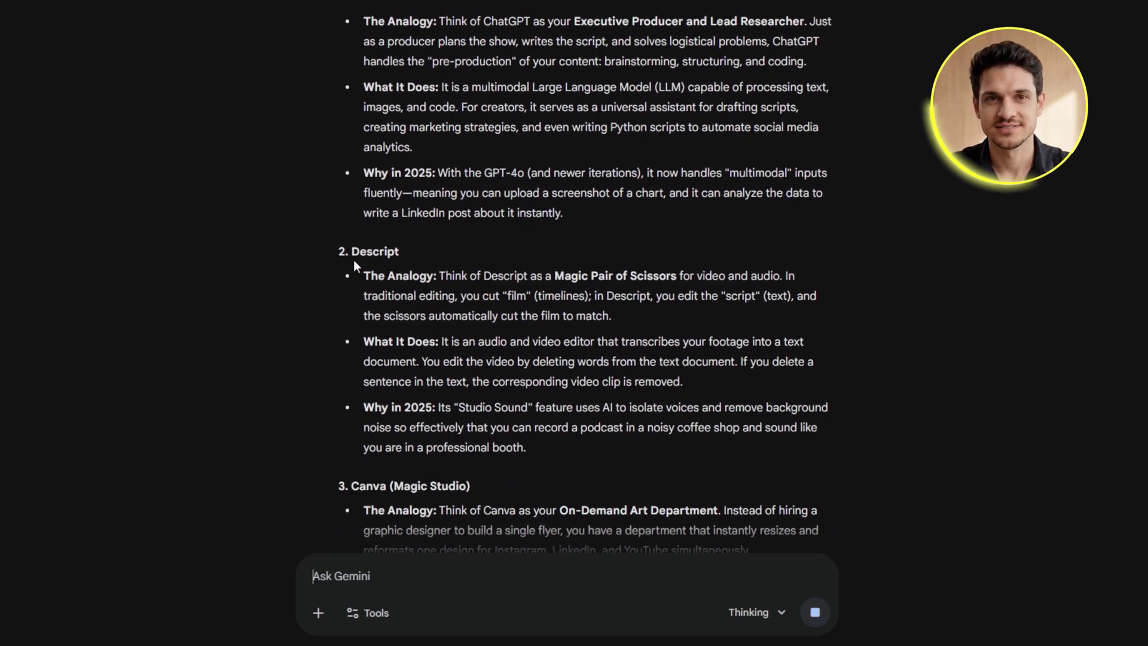
scroll(429, 265, "down", 4)
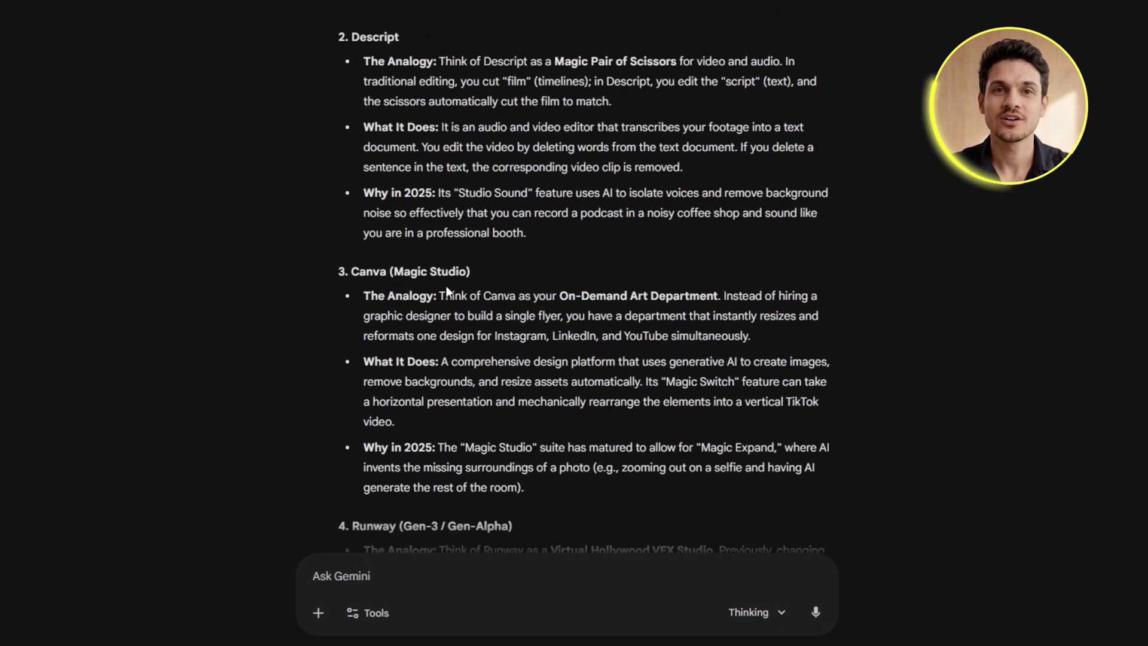
scroll(533, 288, "down", 5)
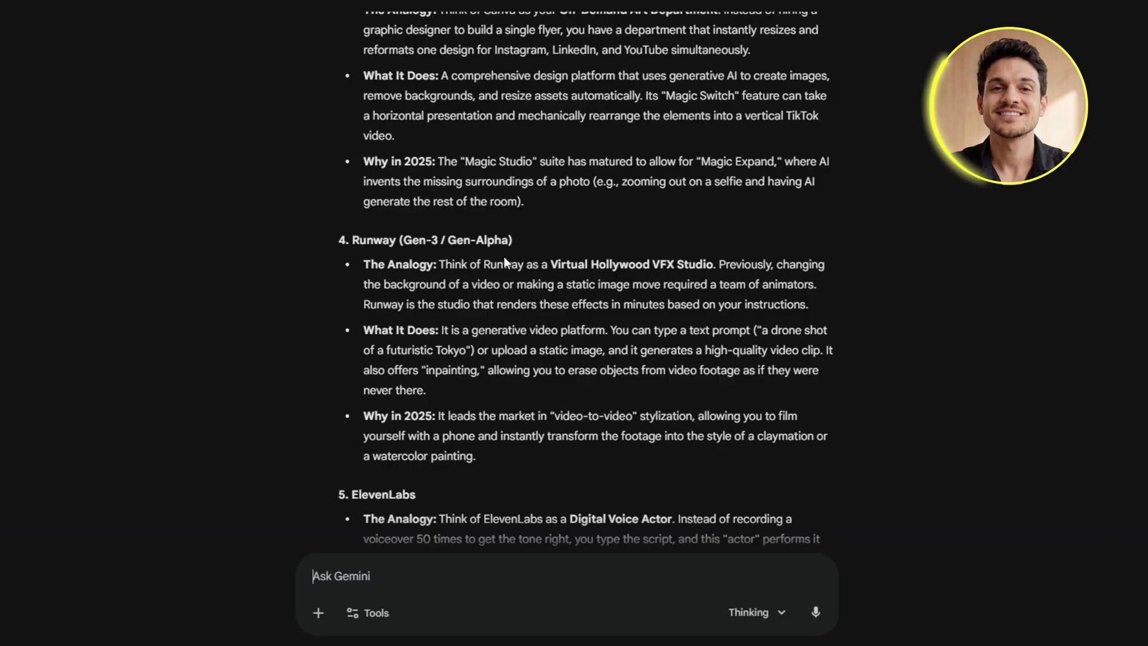
scroll(524, 261, "down", 5)
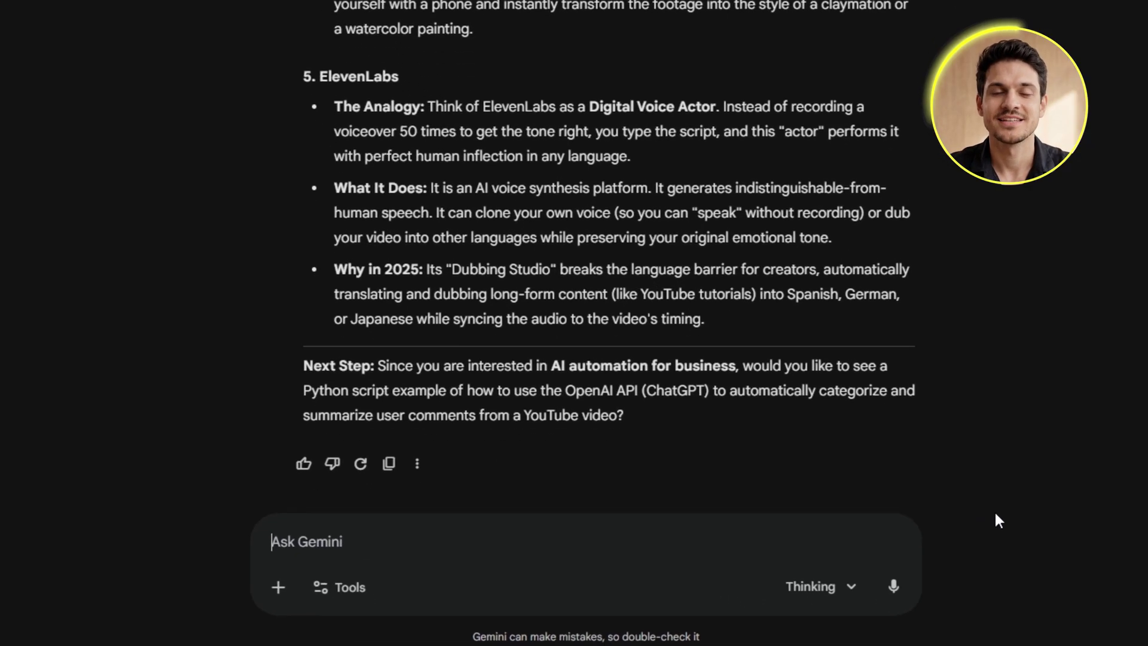
Request a 9:16 infographic of the tools for creators aged 25–40, with Create images on.
type("Create an i")
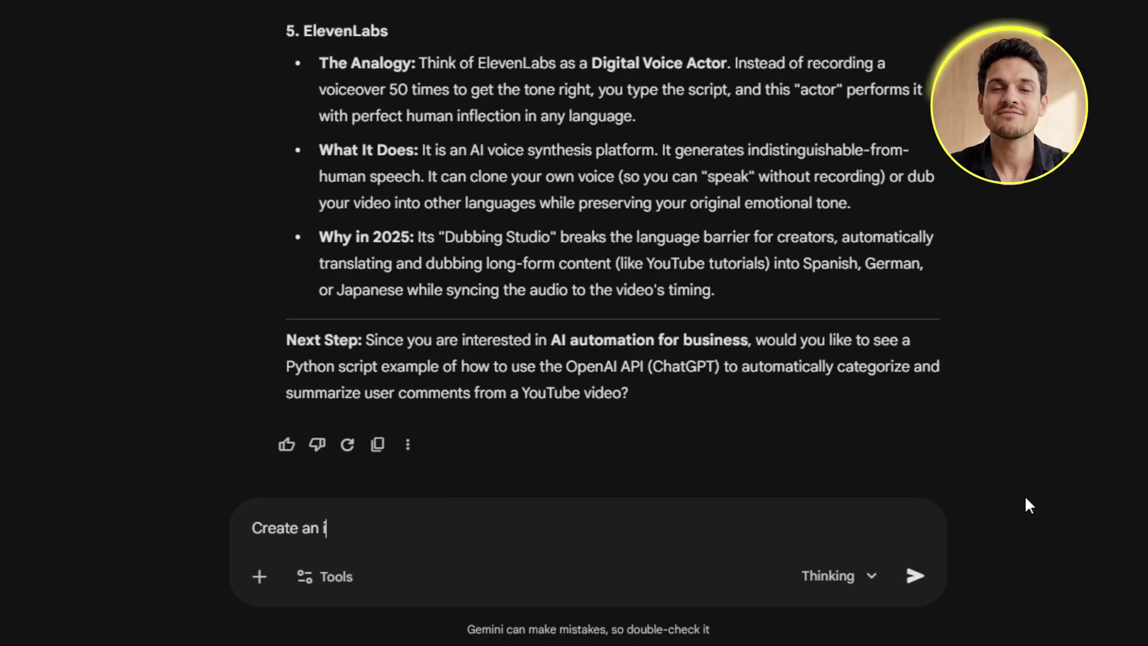
type("nfographic based on the above information, ac")
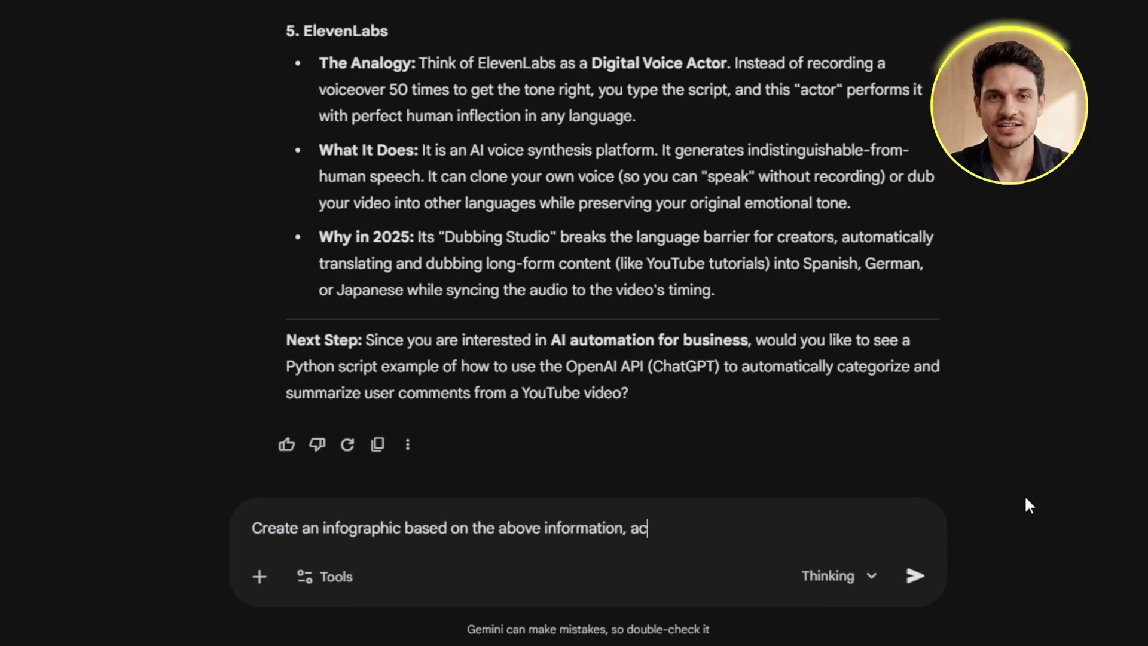
type("companied by relevant visuals appropriate for content creators age 25 to 40. Use a 9 by 16 aspect")
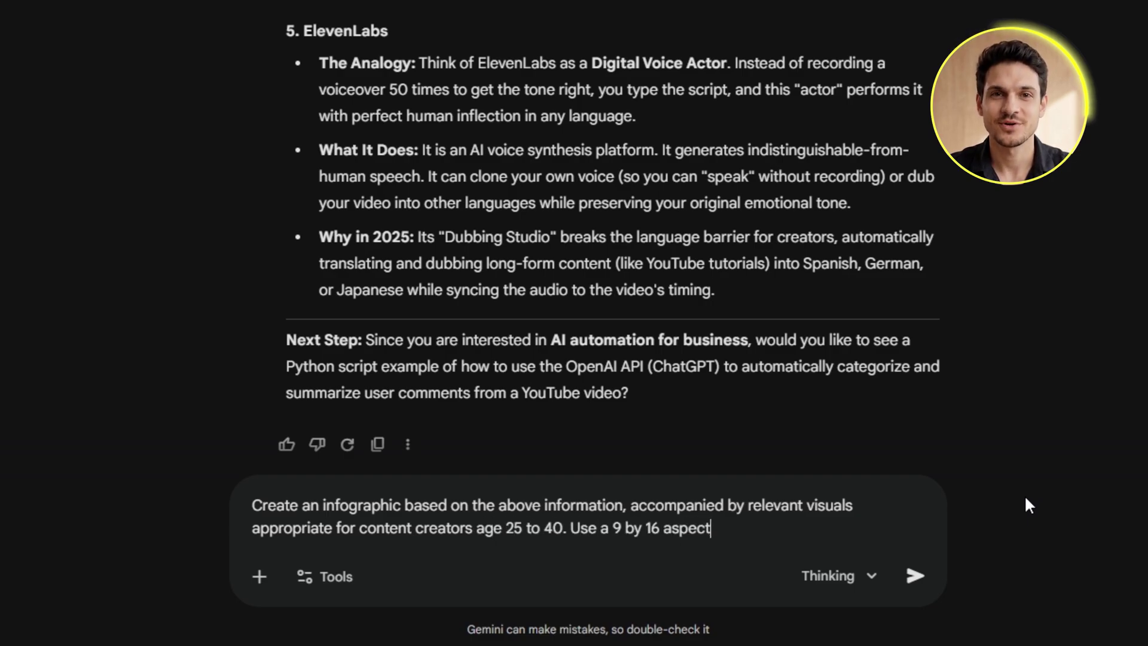
type(" ratio for social media. Make it clean ")
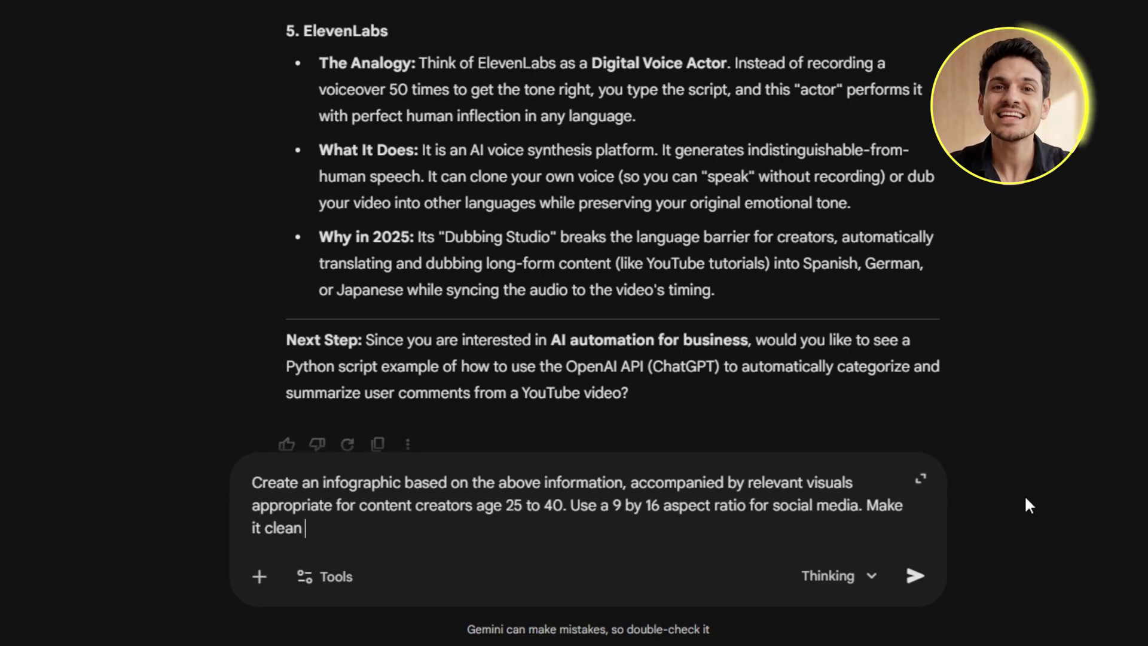
type("and modern with minimal design elements")
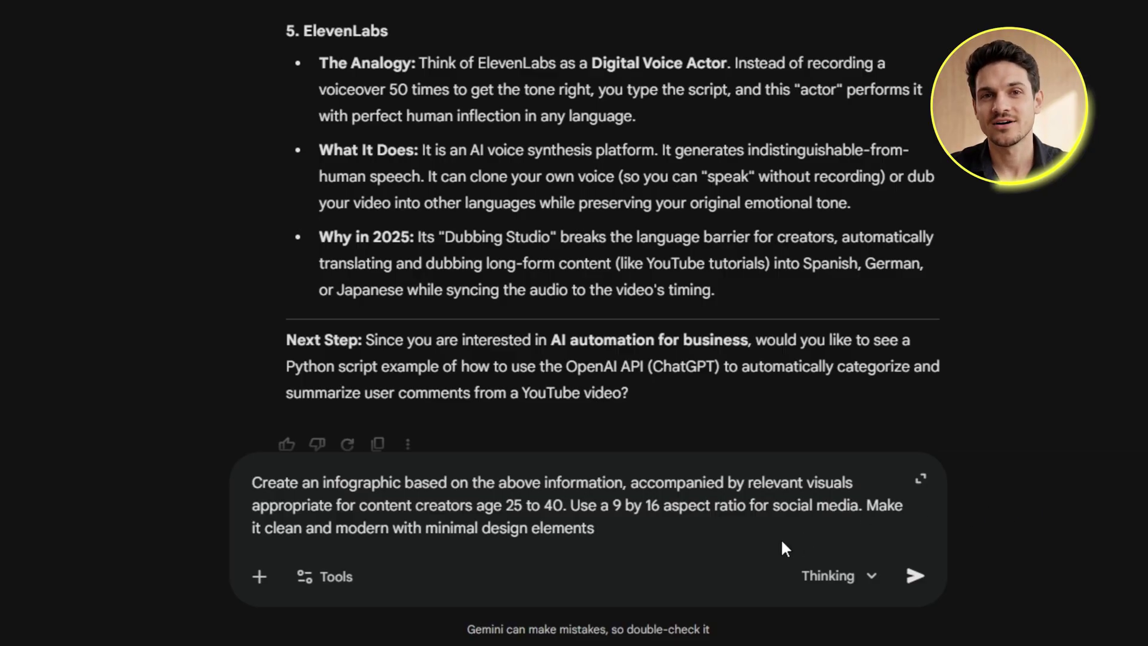
left_click(307, 577)
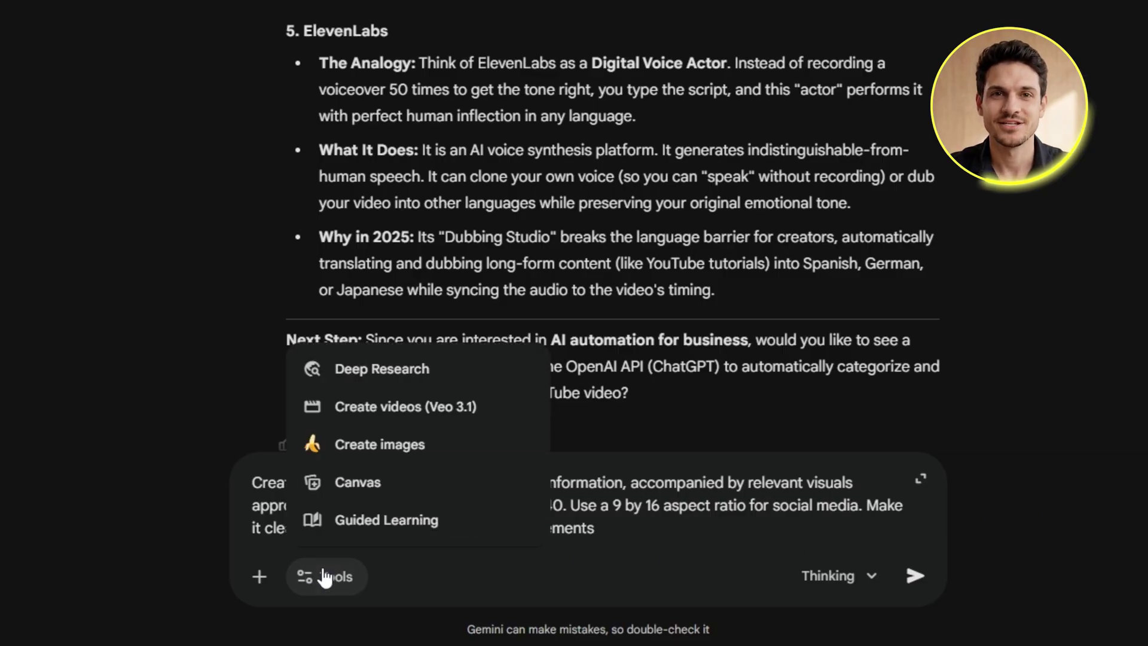
left_click(432, 446)
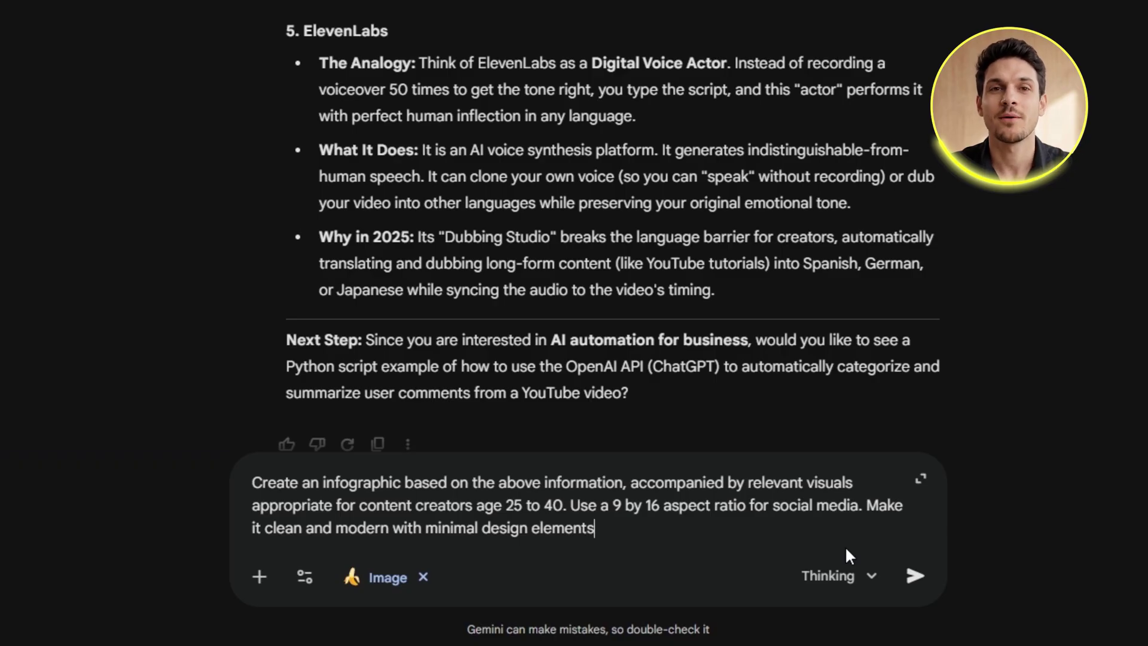
left_click(915, 575)
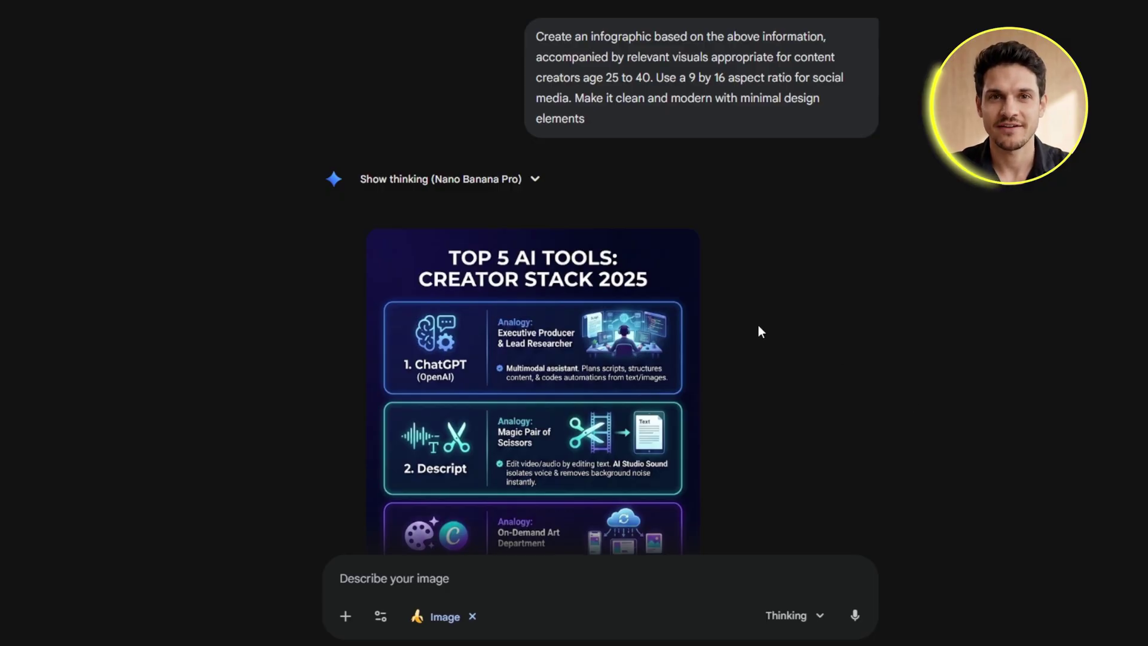
Review the finished Creator Stack 2025 infographic enlarged, then close the preview.
scroll(758, 326, "down", 3)
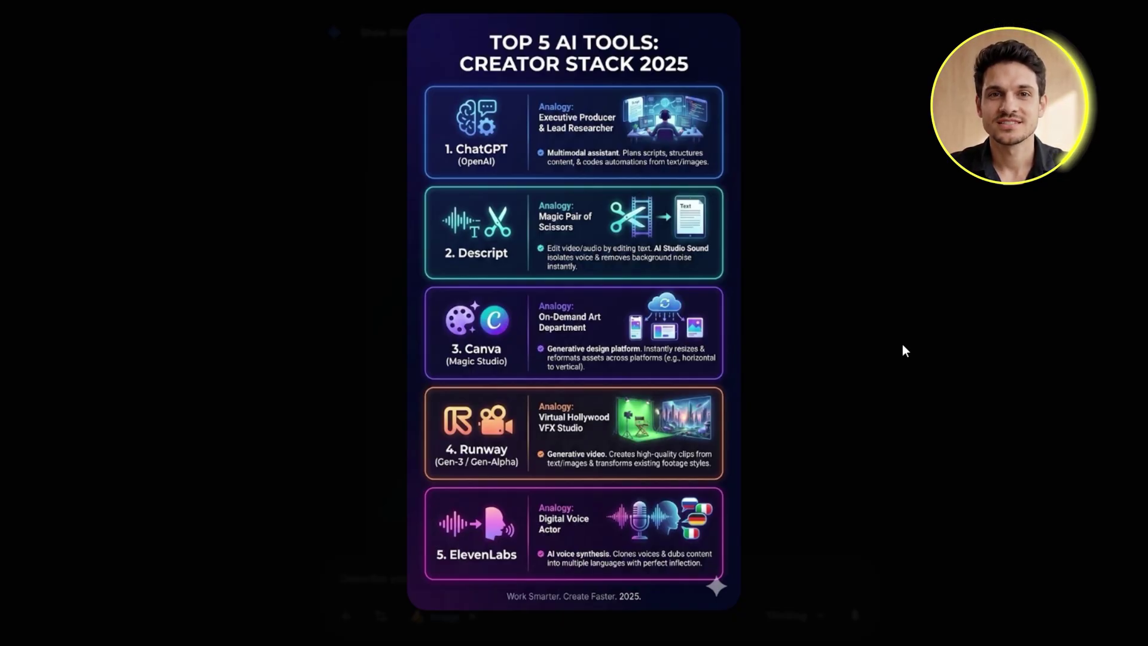
left_click(902, 345)
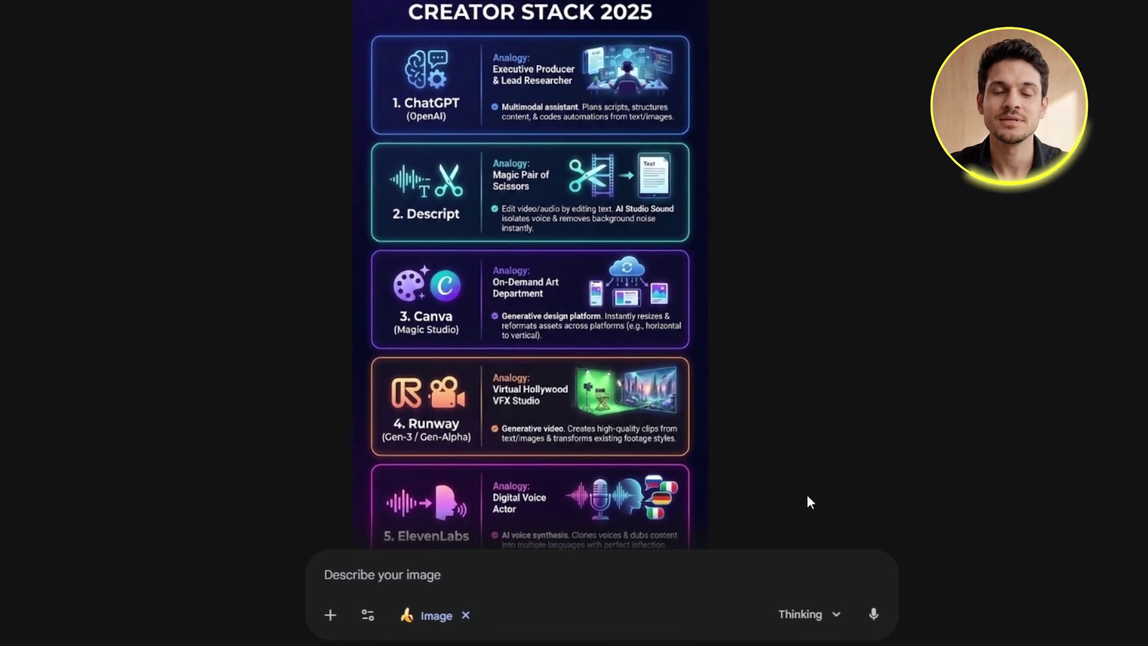
Ask Gemini to regenerate the infographic with a brighter, more colorful palette, same layout.
type("Regenerat")
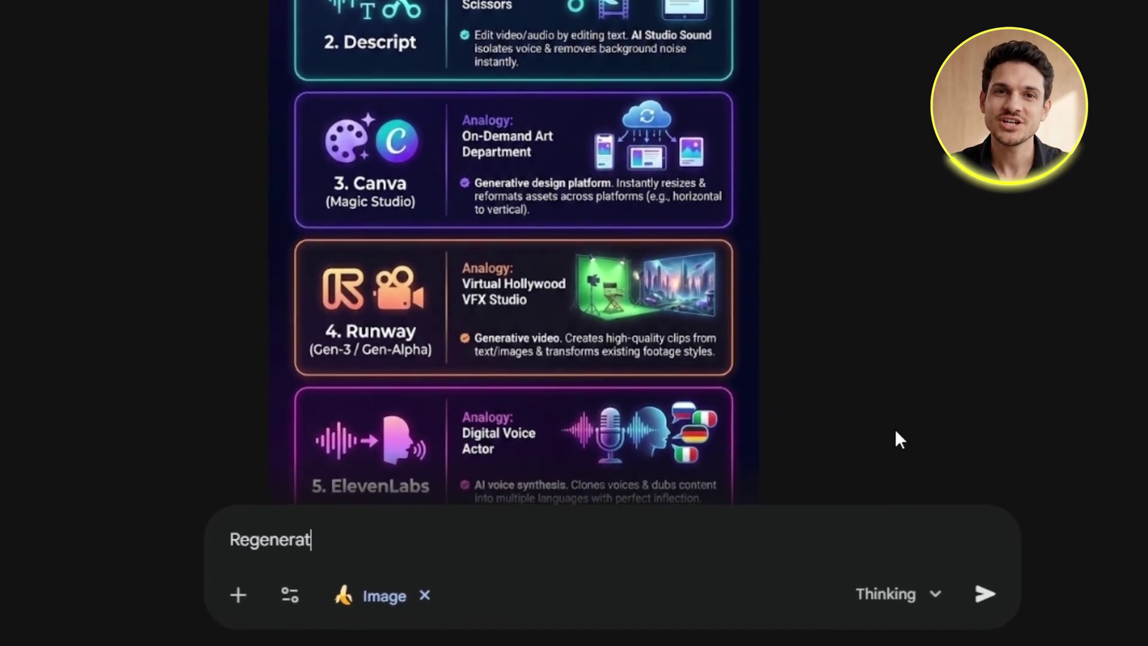
type("e this infographic with a brig")
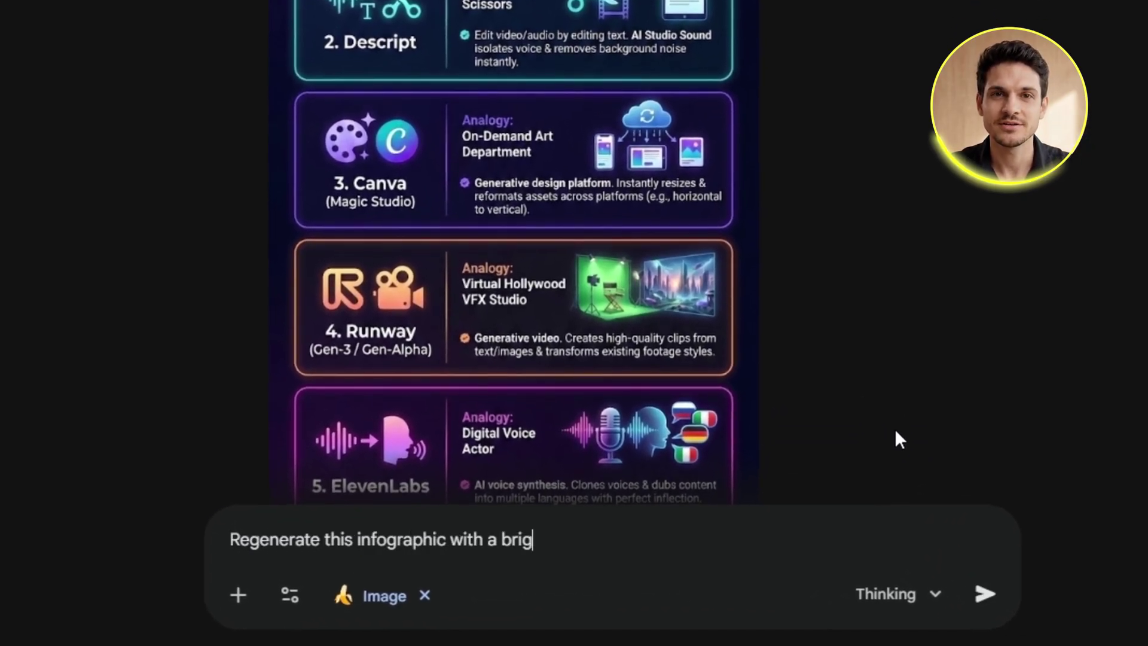
type("hter, more colorful palette while keeping the same")
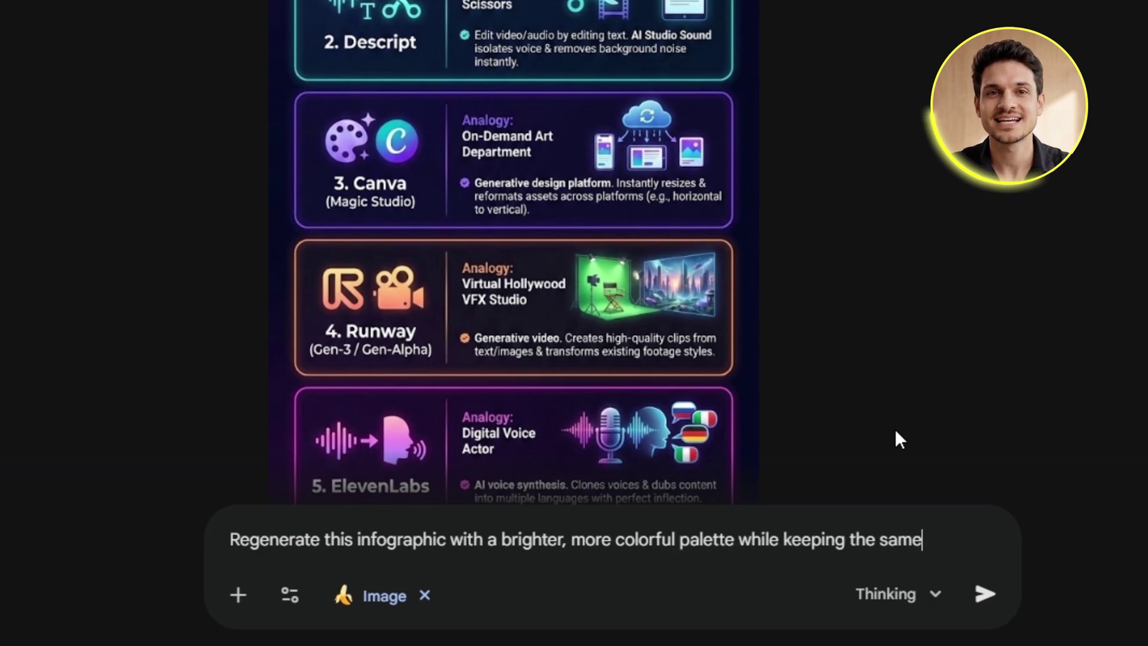
type(" layout and information")
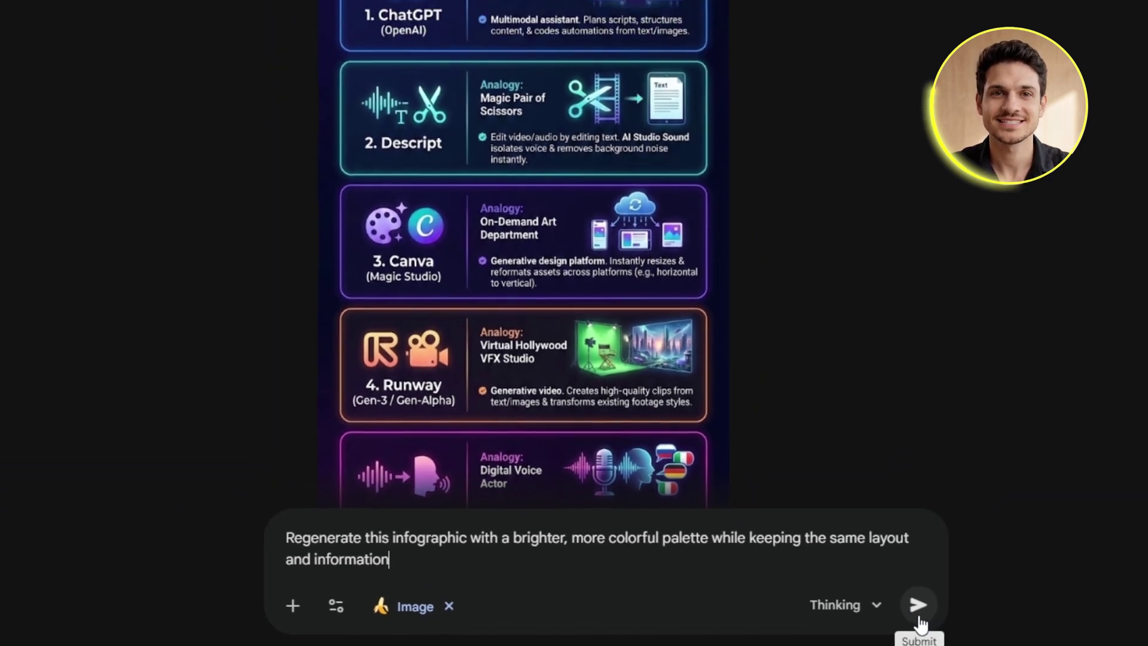
left_click(919, 620)
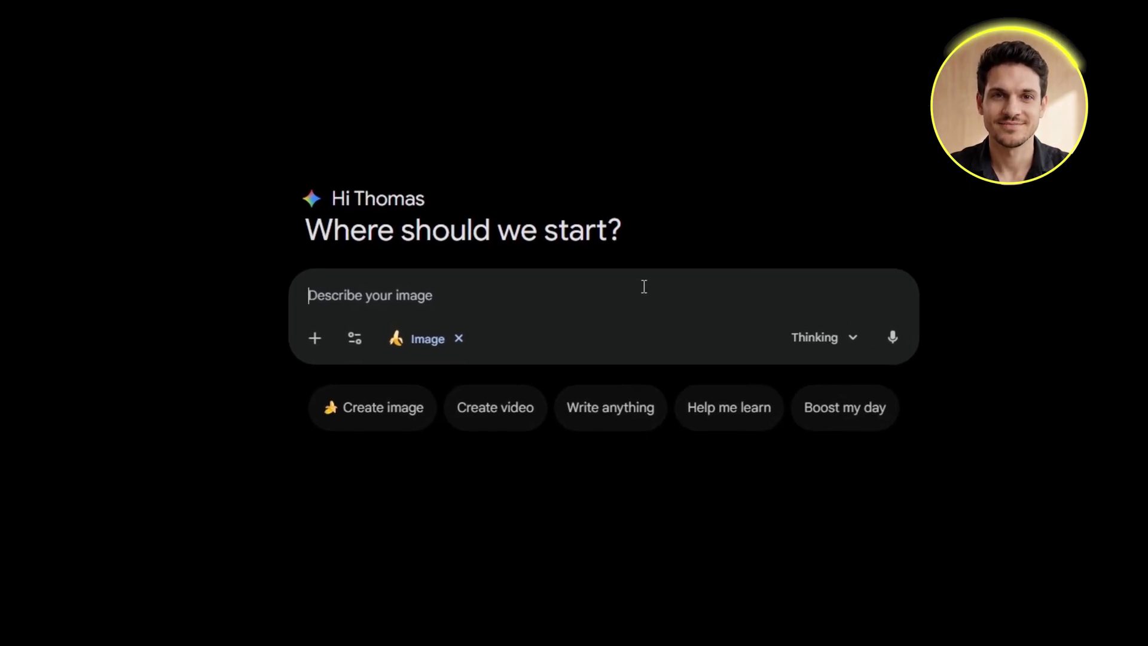
Paste the YouTube growth statistics and add an infographic request for aspiring YouTubers.
type("YouTube channels that post 3 times per week grow 2.5 times faster than those posting once per week. Channels with custom thumbnails get 30% more clicks. Videos between 8 to 15 minutes have the highest retention rates. Consistency beats perfection, channels that post regularly for 6 months see 10 times more growth.")
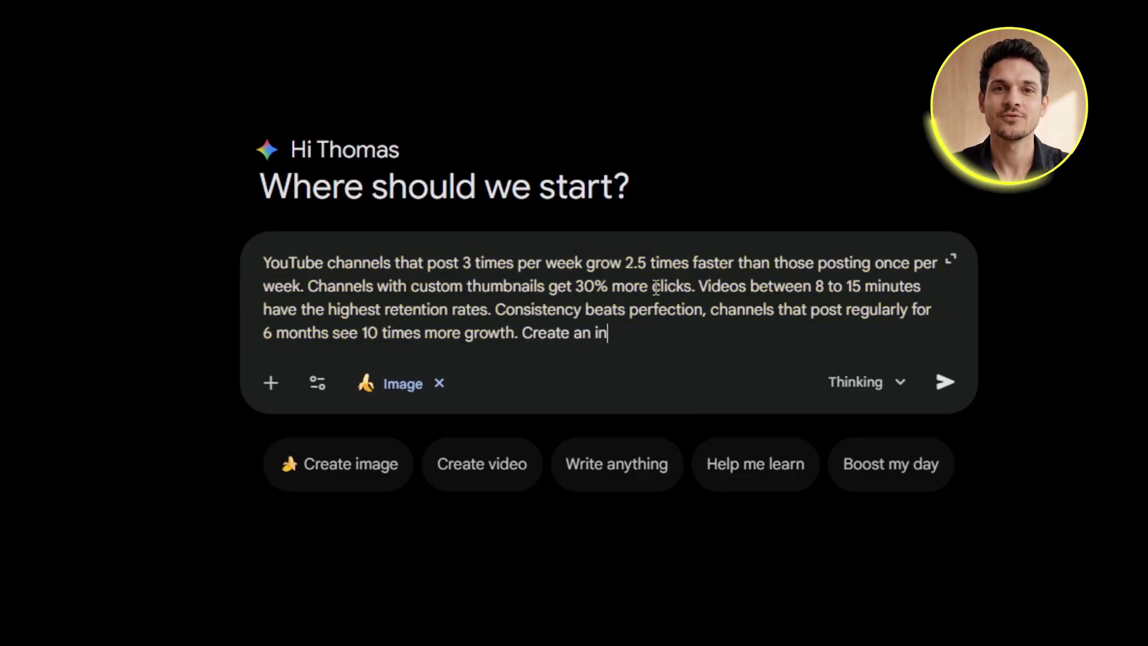
type("fographic based on the above YouTube grow")
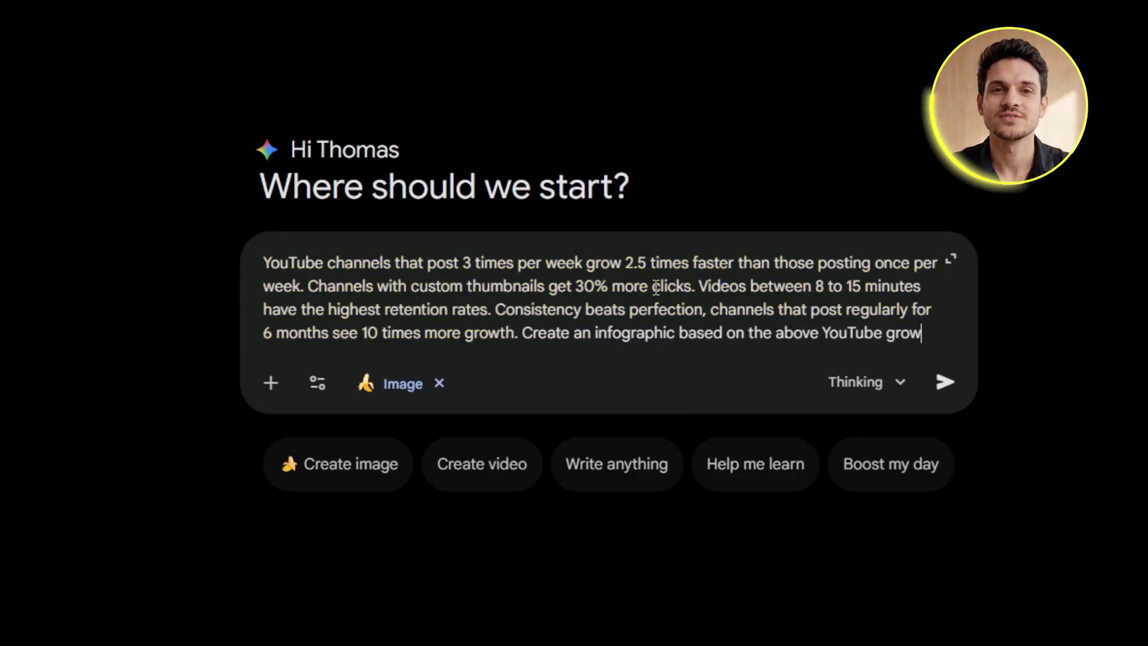
type("th statistics, designed for aspiring You")
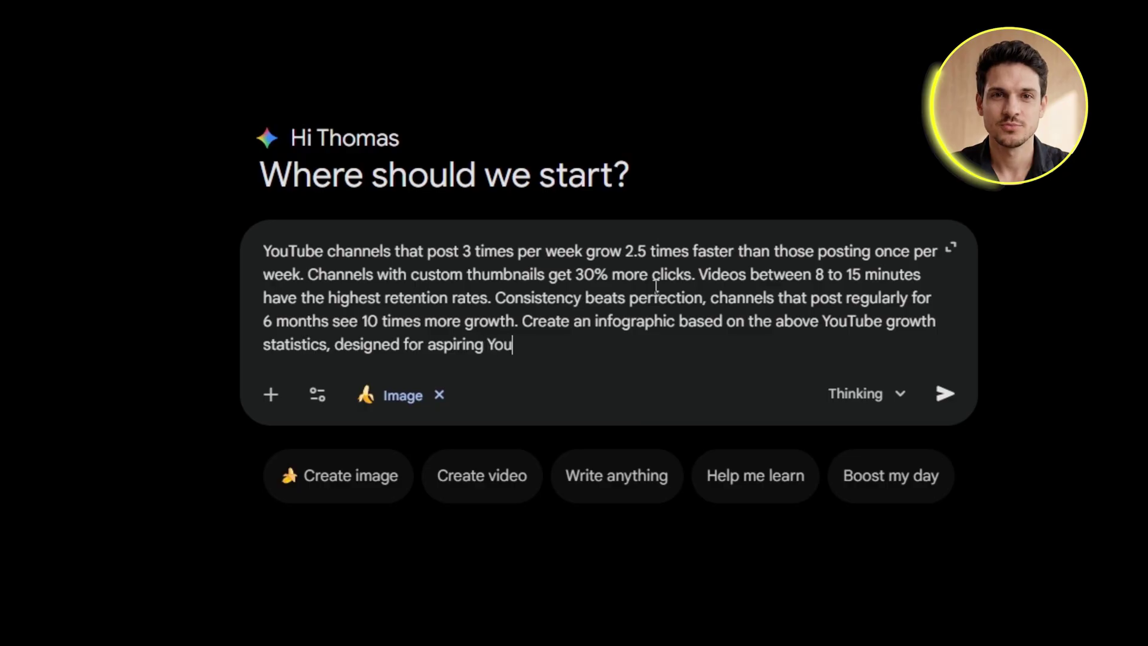
type("Tubers aged 18 to 35. Use a 16 by 9 aspect ratio suita")
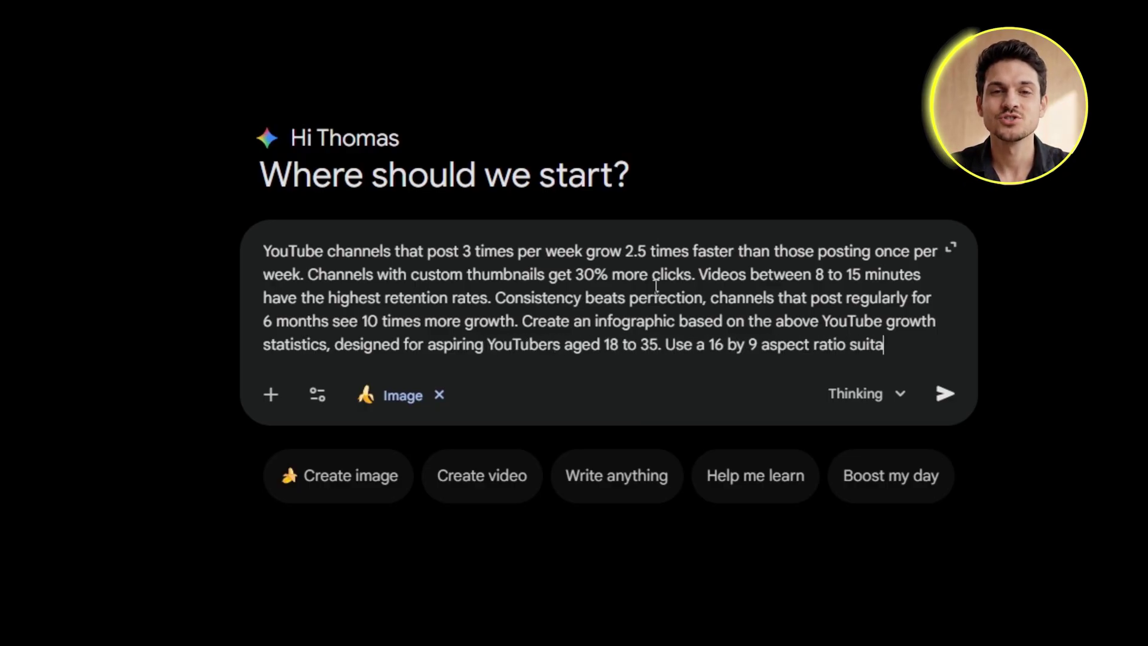
type("ble for presentation slides. Include ")
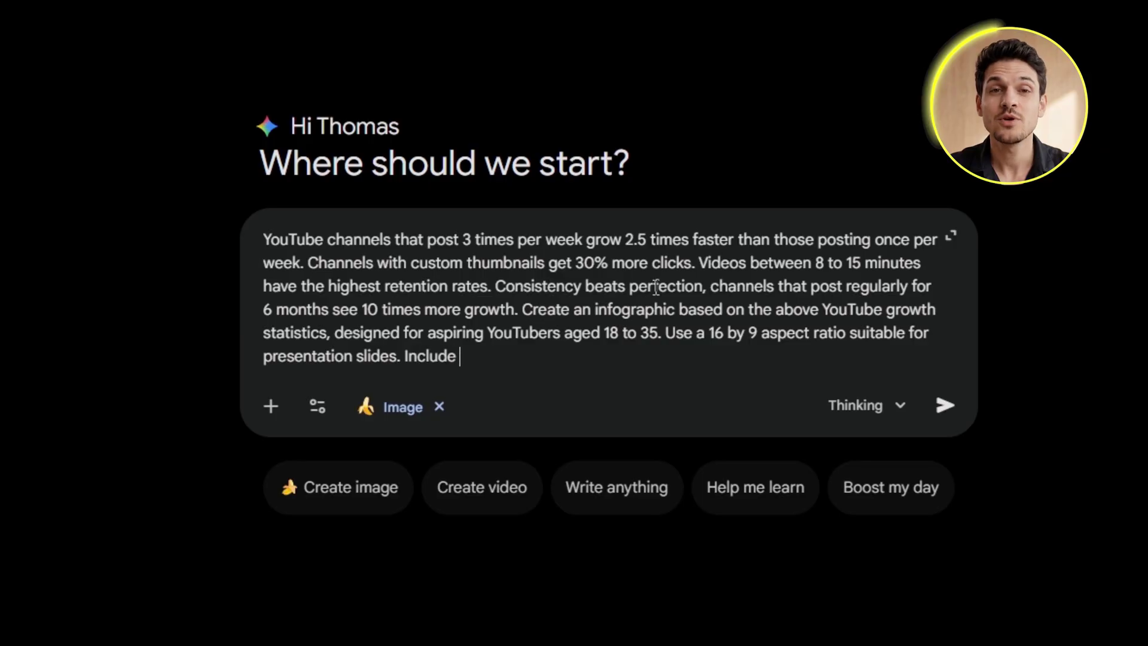
type("relevant icobns and keep the design clean and data focuse")
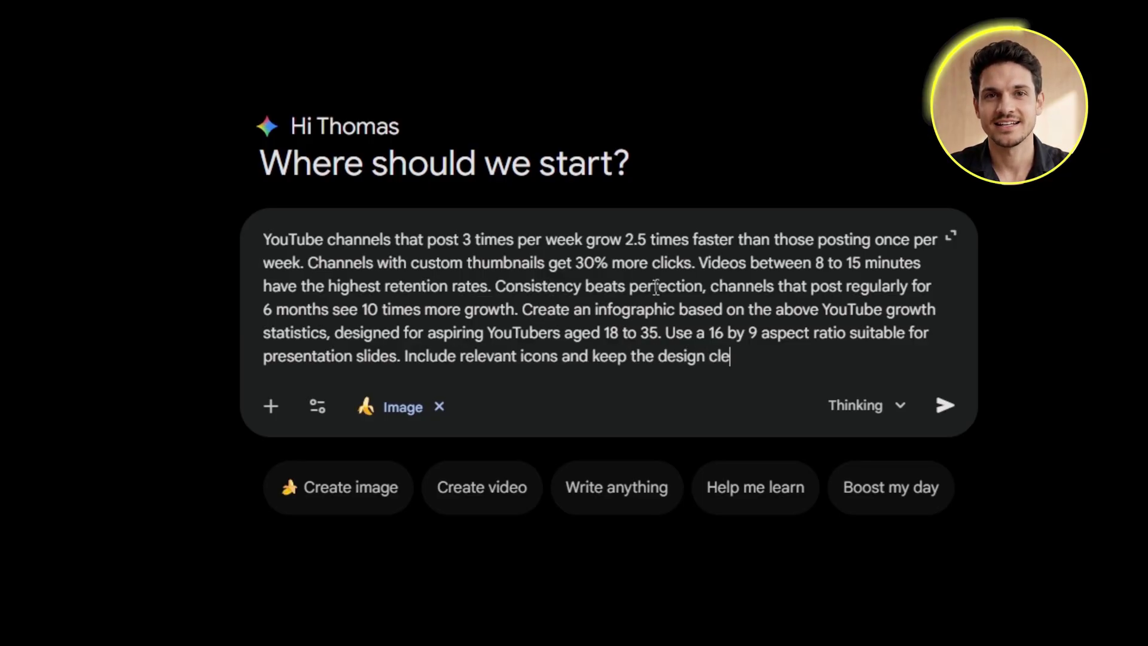
type("d data focused")
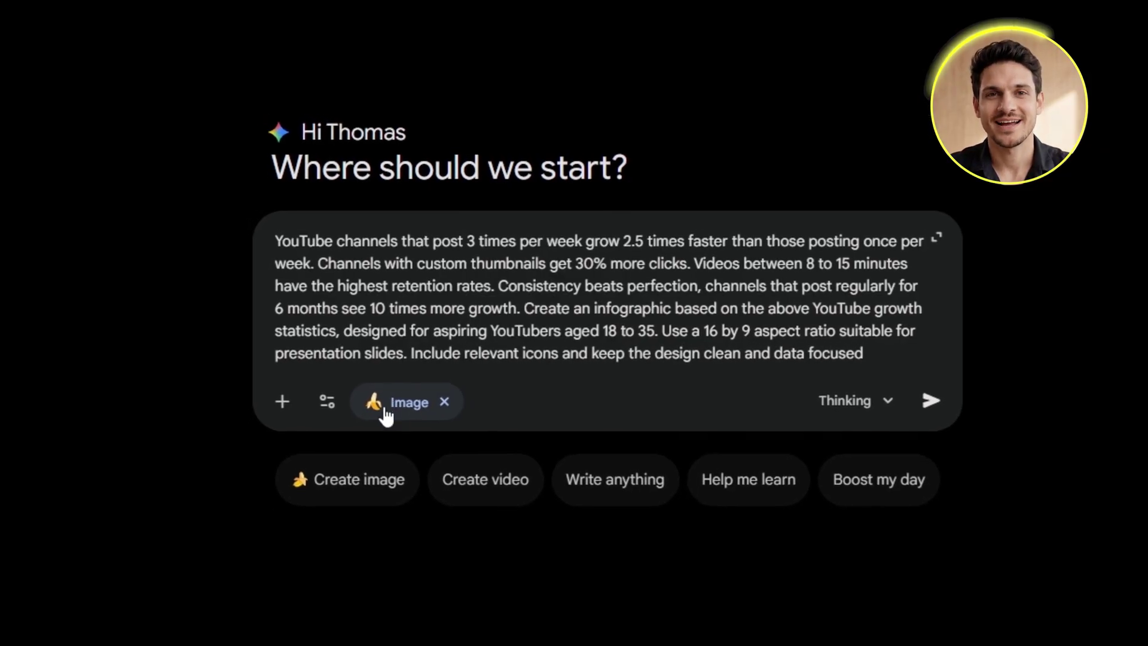
left_click(863, 378)
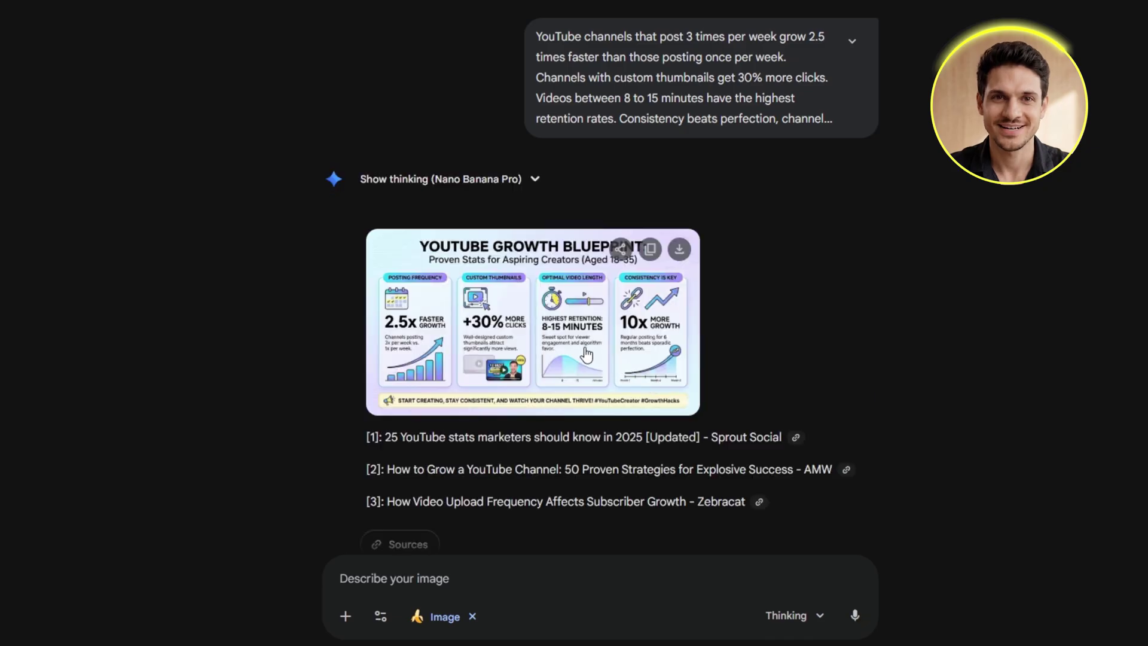
left_click(585, 346)
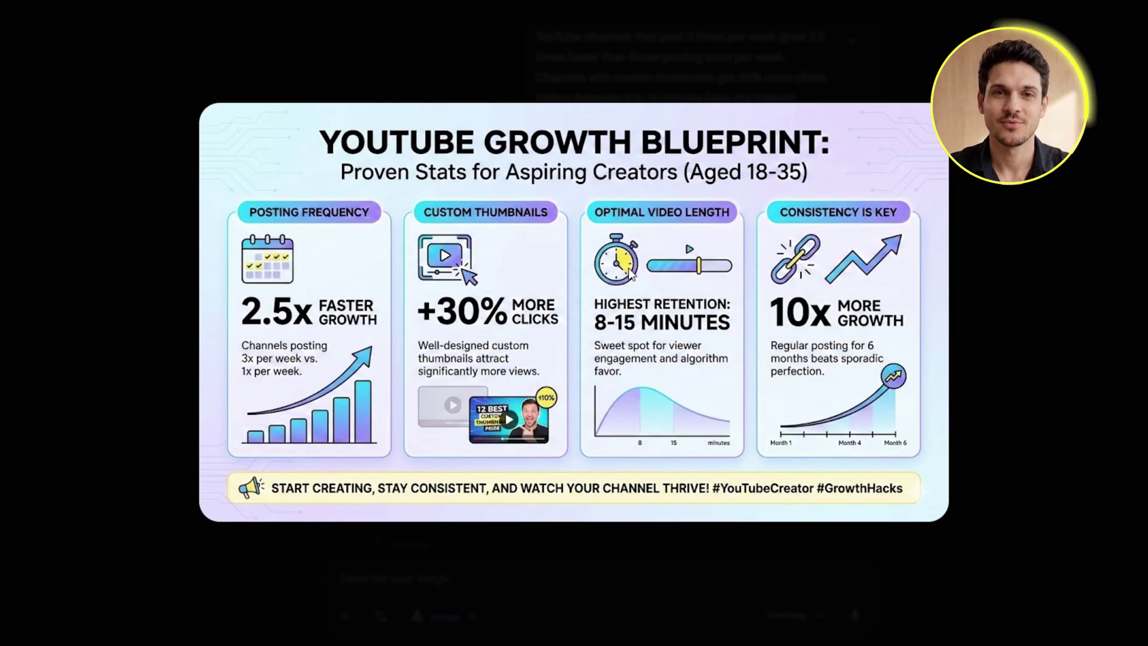
left_click(1026, 235)
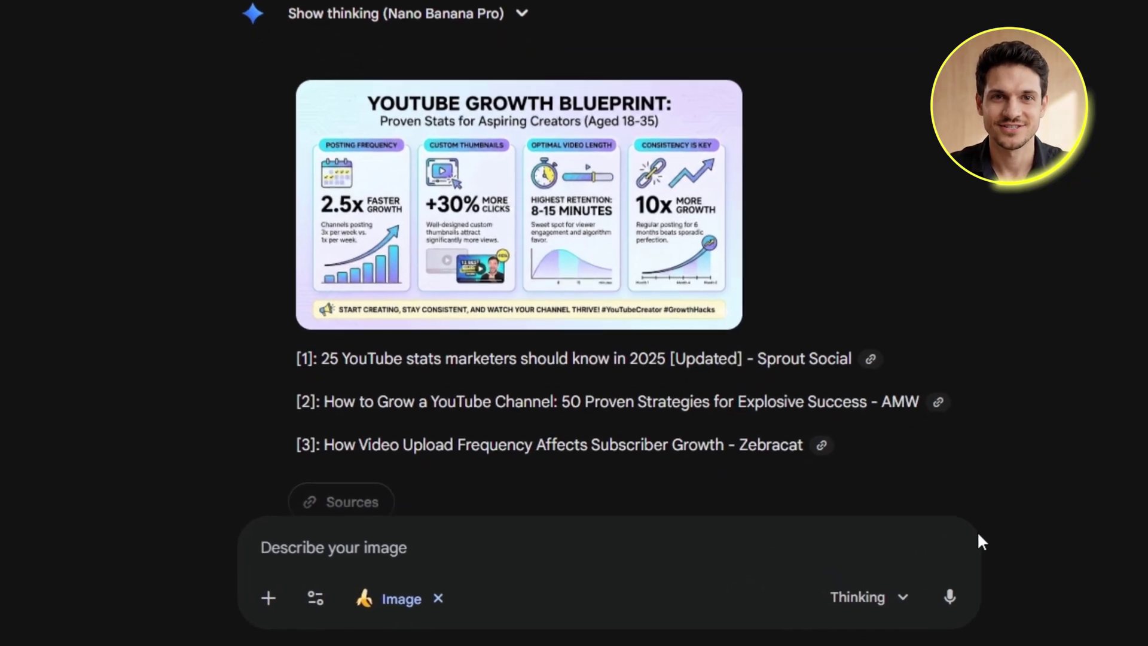
Ask Gemini to translate the infographic concept into Spanish in the same design style.
type("Translate the above in")
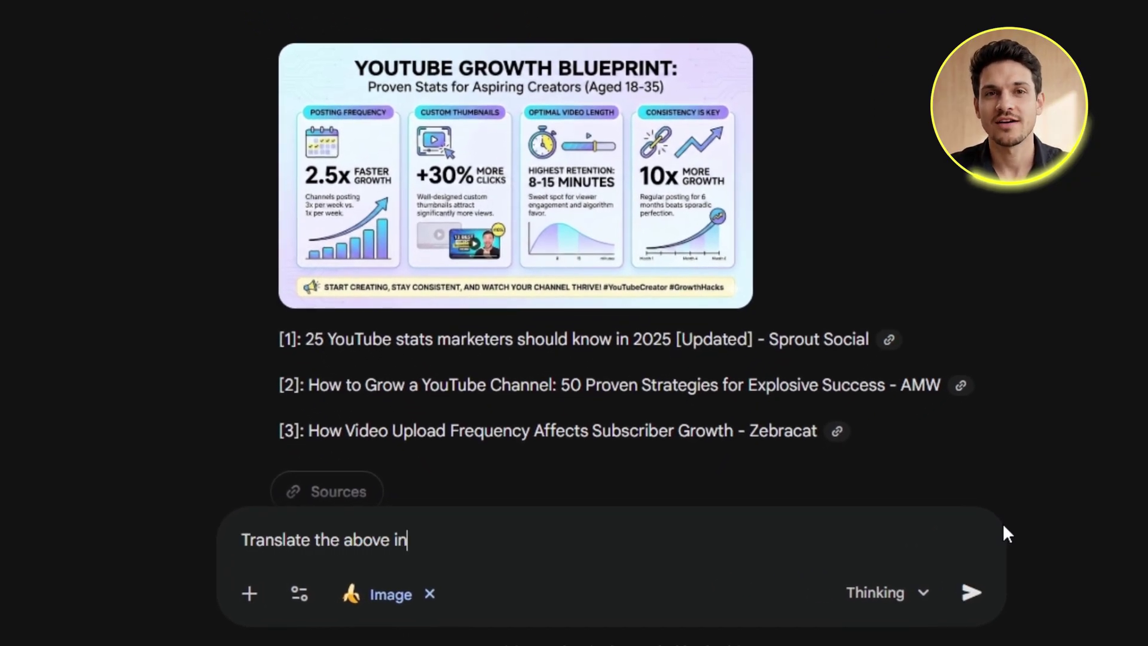
type("fographic concept into Spanish and generat")
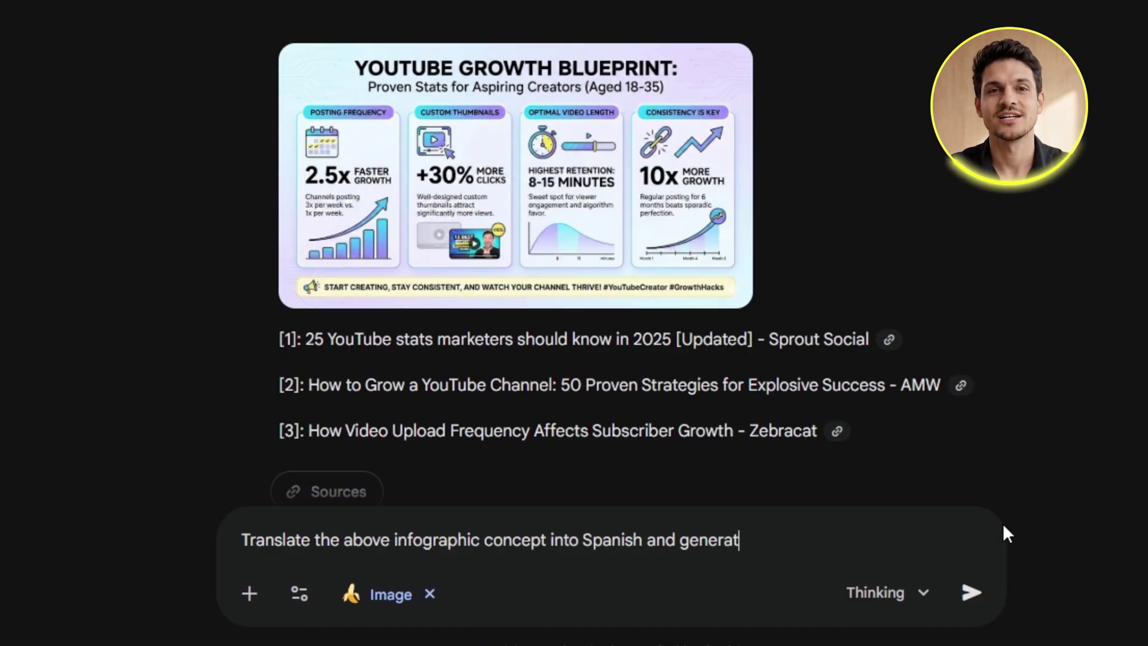
type("e a new infographic with the same design s")
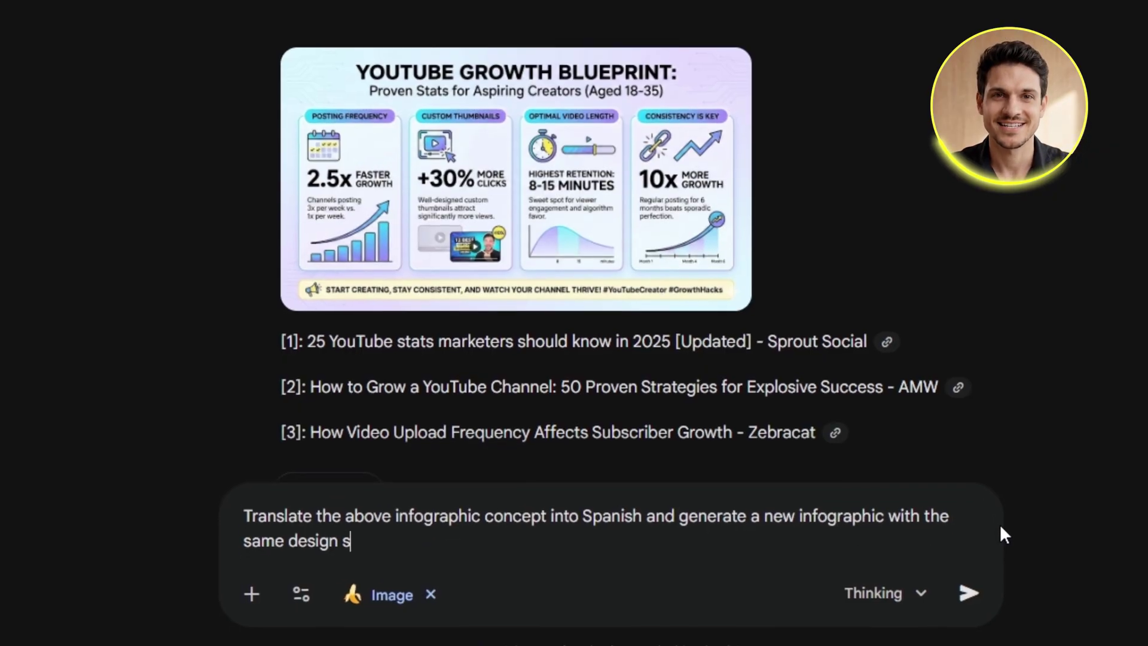
type("tyle")
left_click(969, 593)
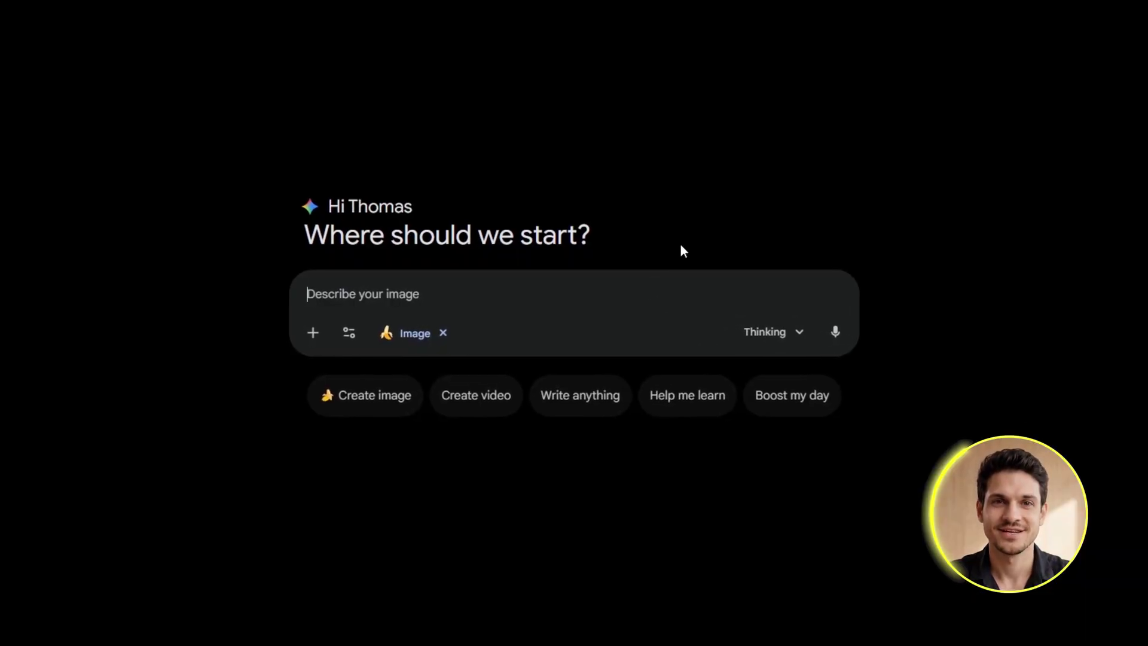
Request a 1:1 navy, white and gold infographic of the 5-stage content creation workflow.
type("Create an inf")
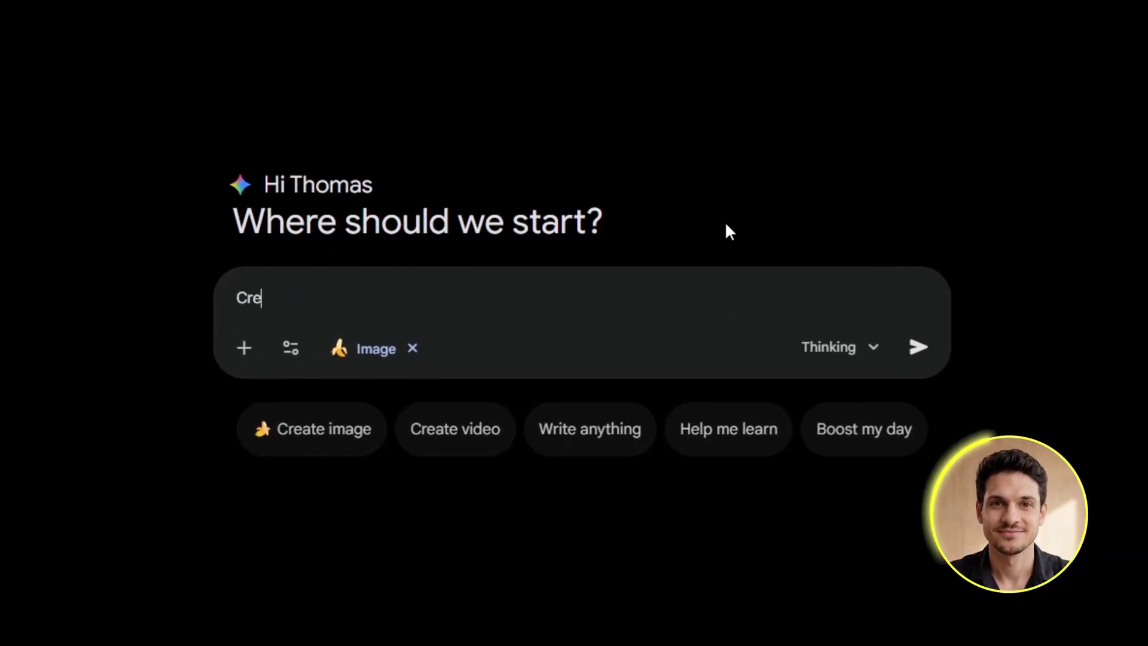
type("ographic about the 5 stages ")
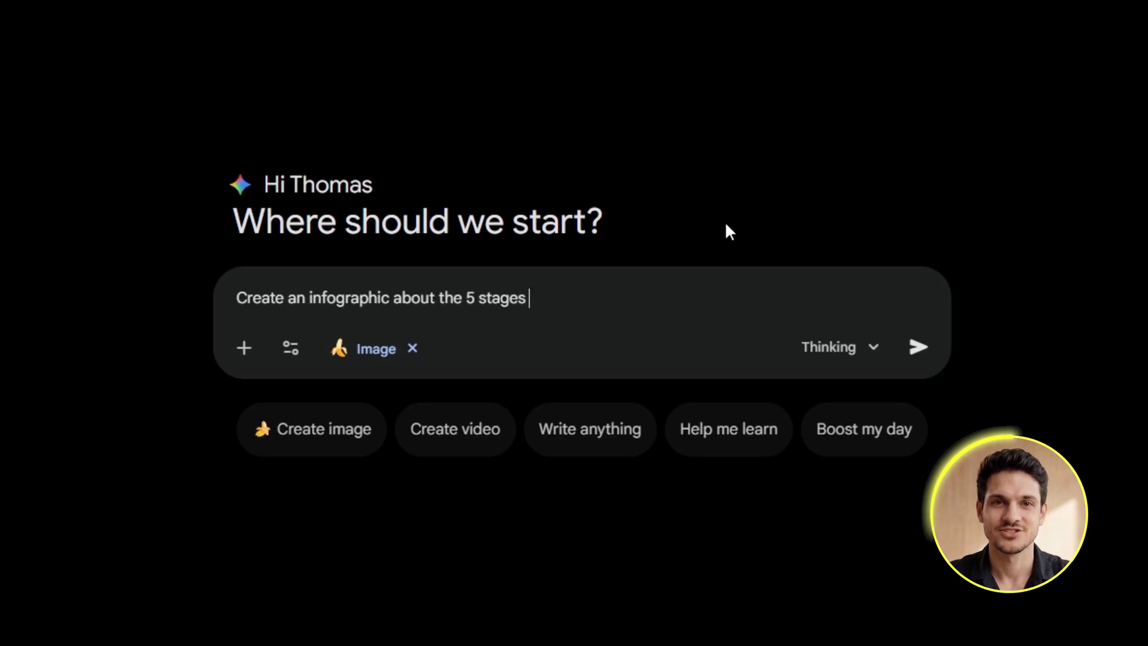
type("of the content creation workflow. Use a")
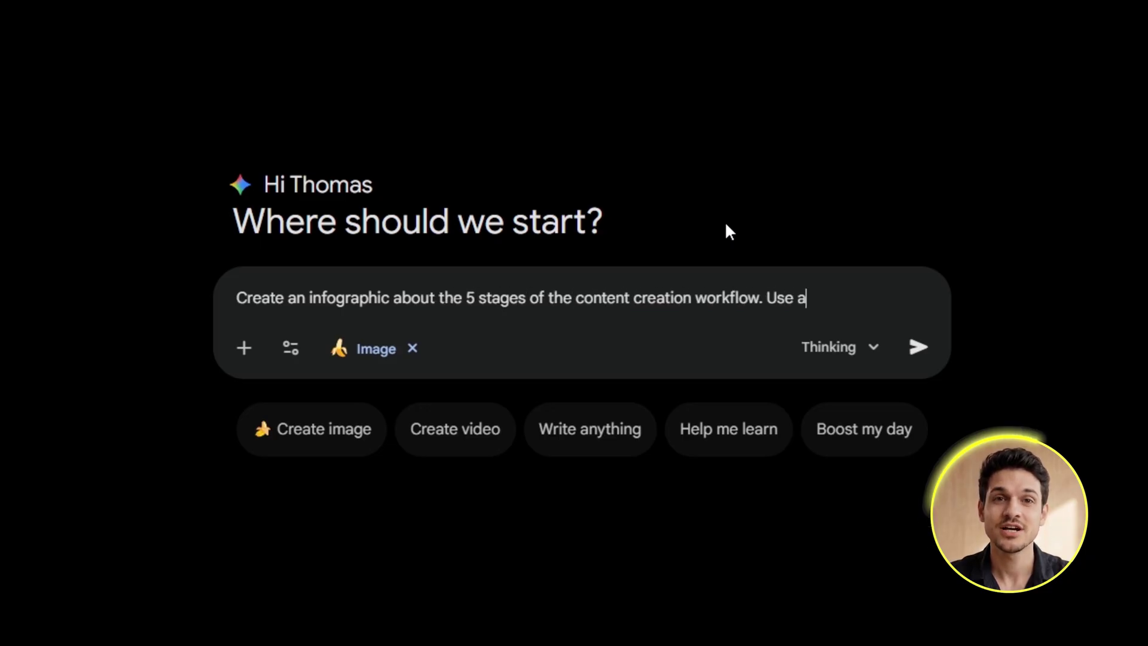
type(" color palette of navy blue, white, and ")
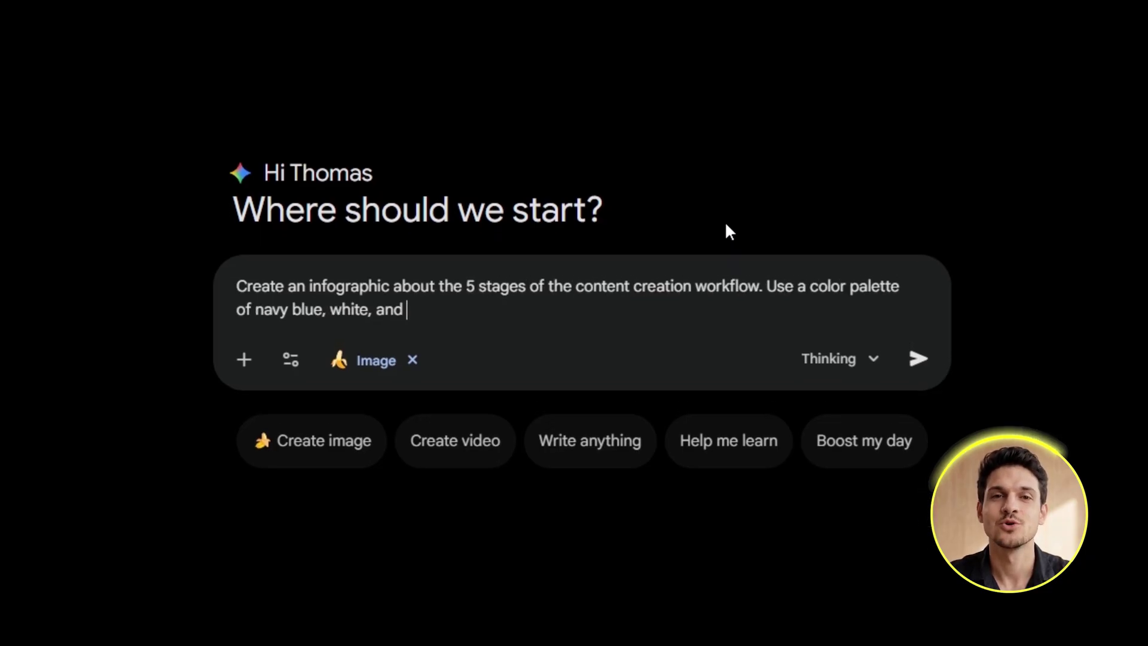
type("gold accents. design it in a minimalist styl")
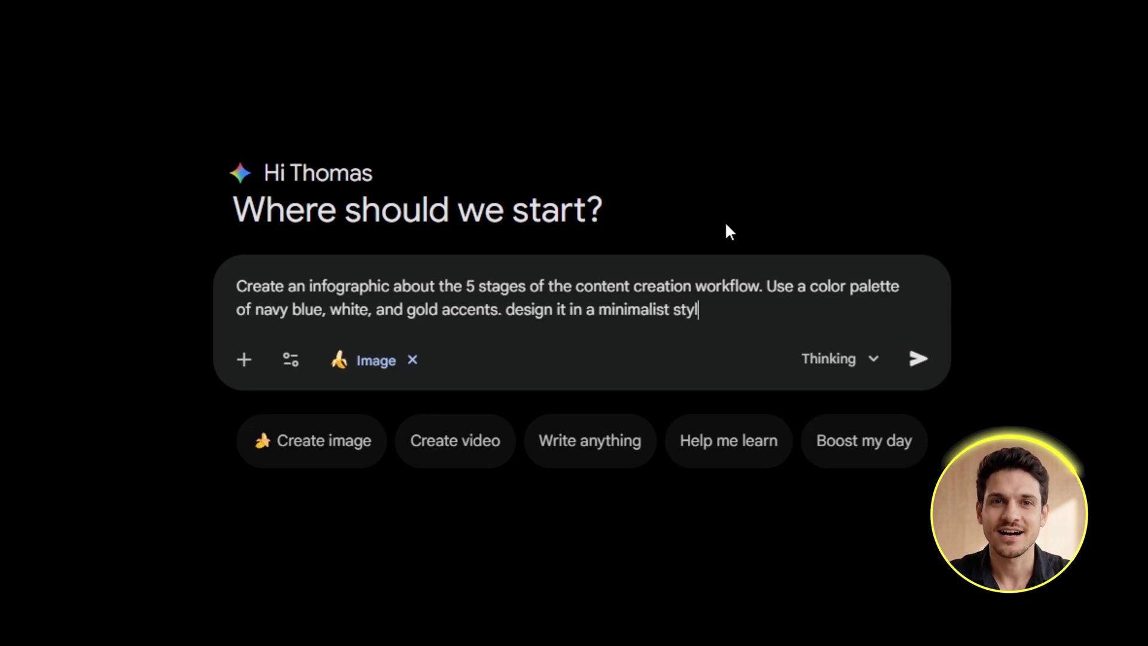
type("e with plenty of white space. The target au")
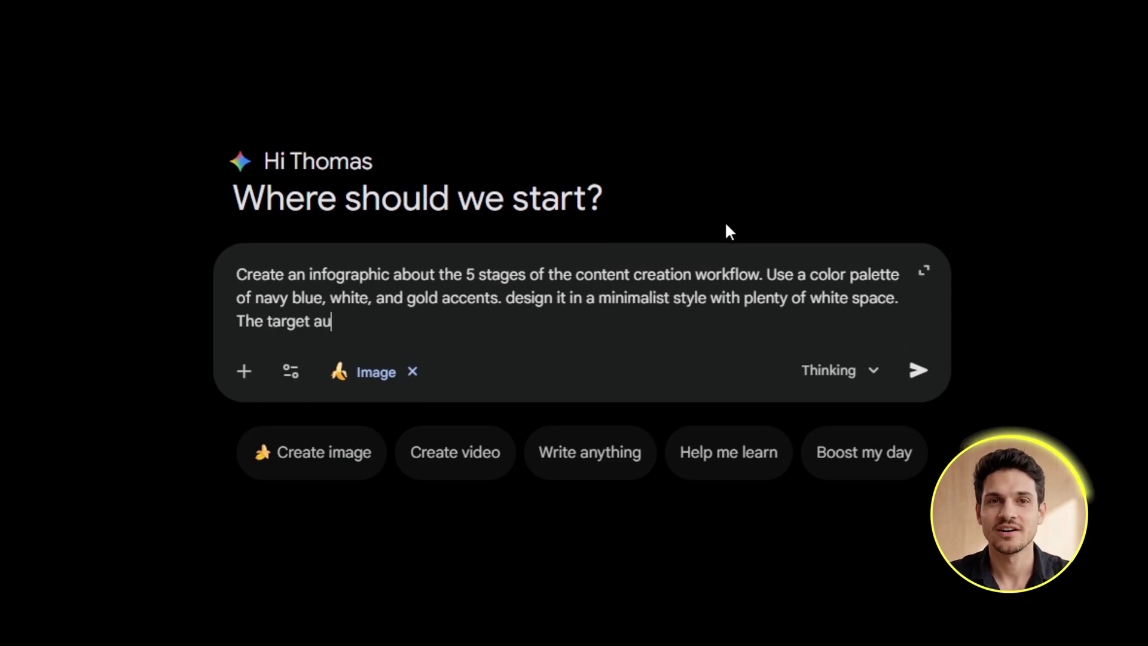
type("dience is professional marketers. Use a")
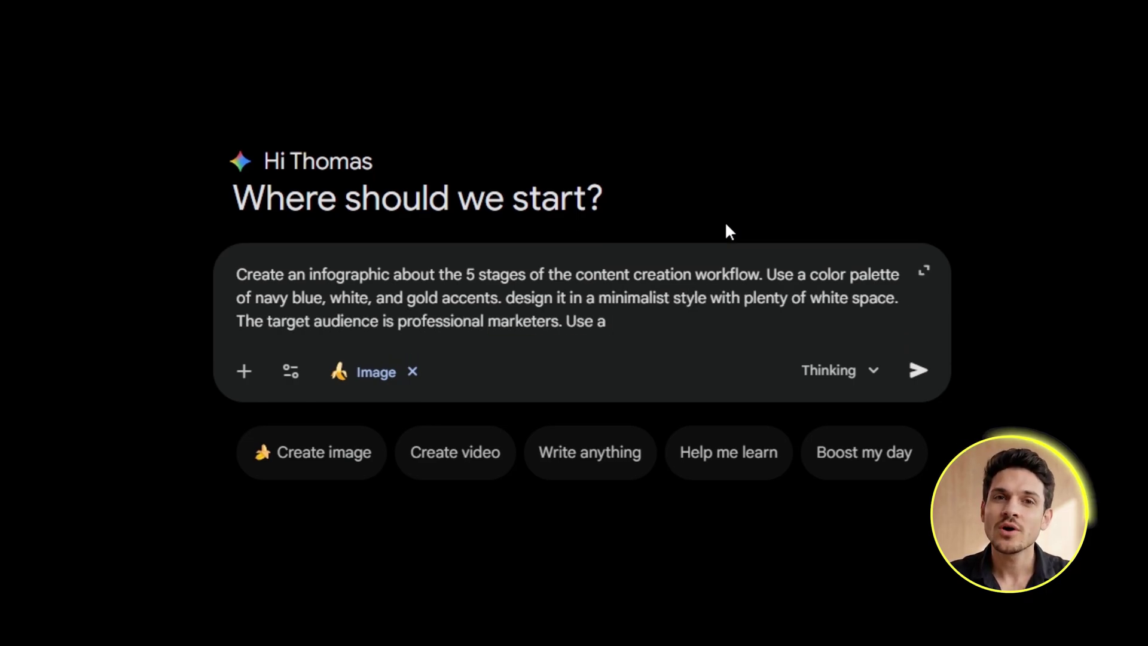
type(" square 1 by 1 aspect ratio for instagram post")
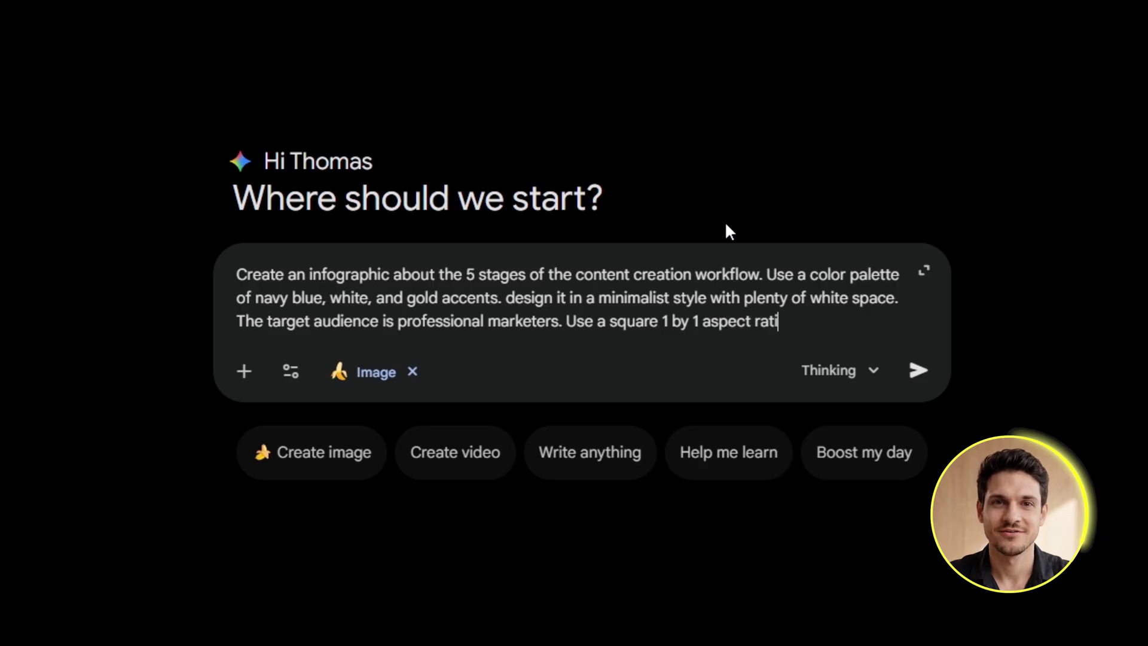
type("s")
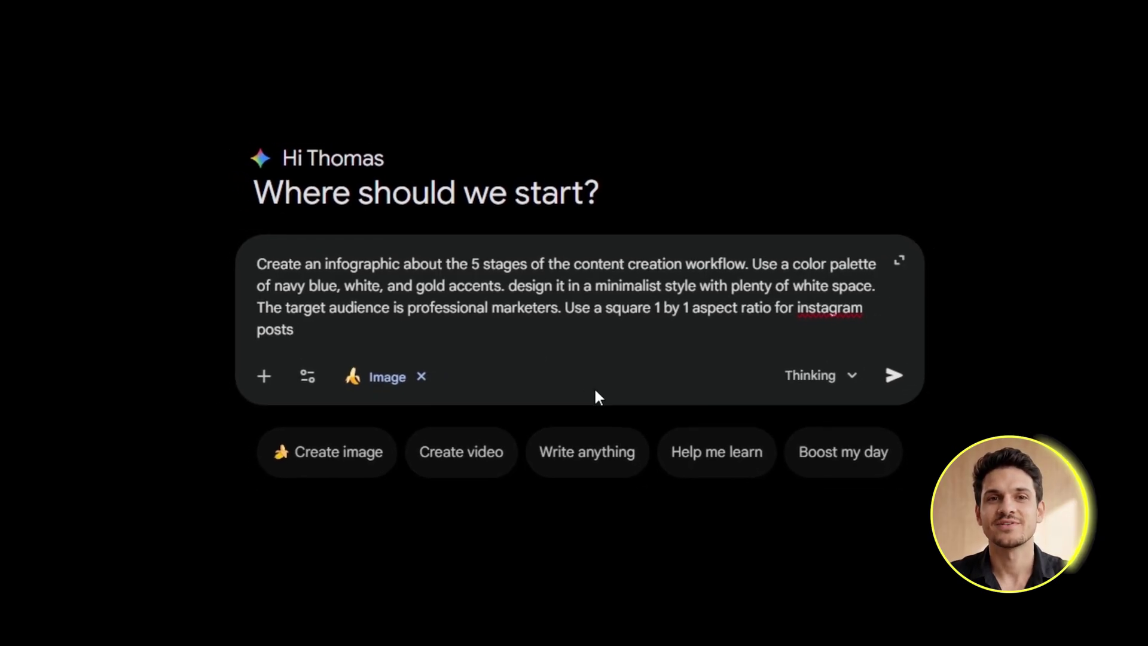
left_click(918, 381)
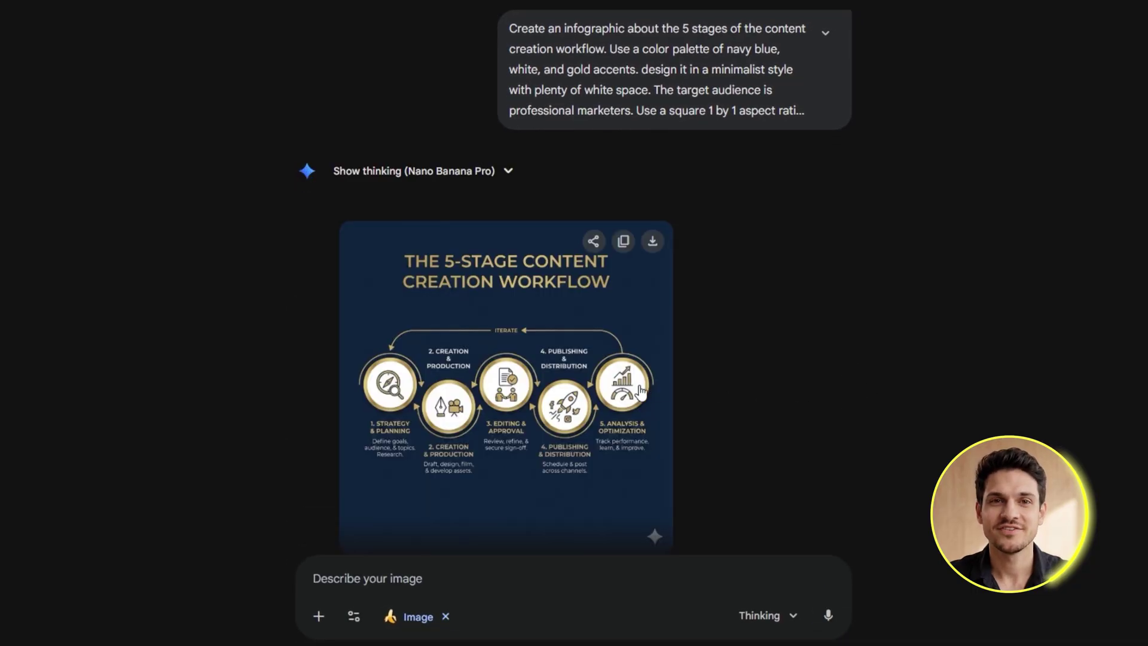
Open the 5-stage workflow infographic in the full-screen viewer.
left_click(651, 379)
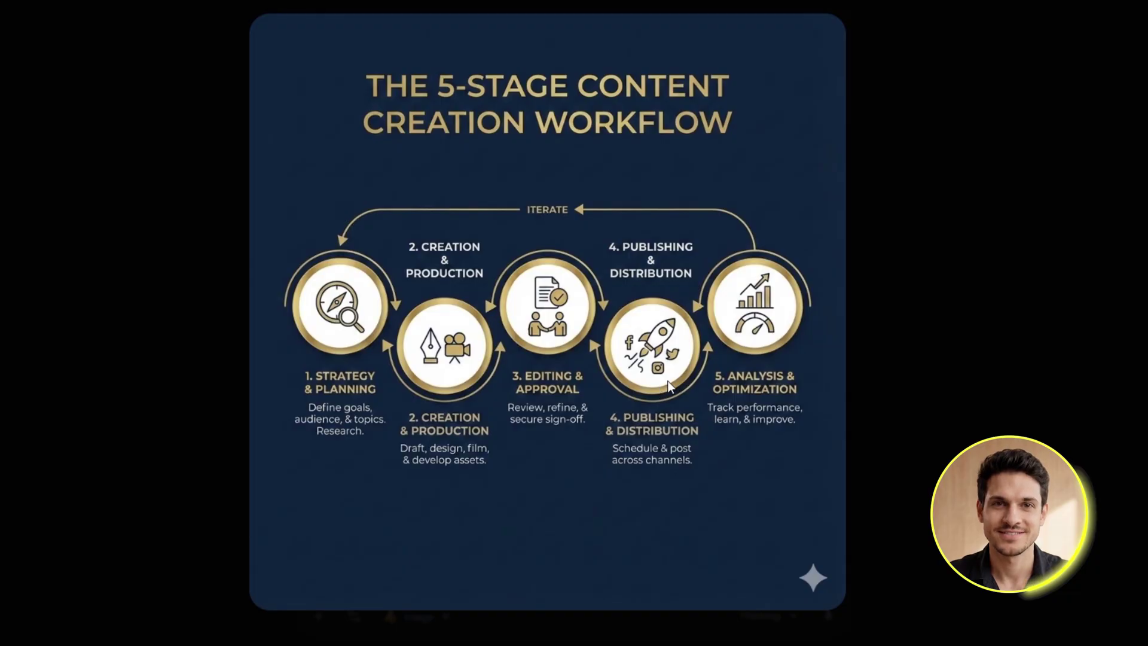